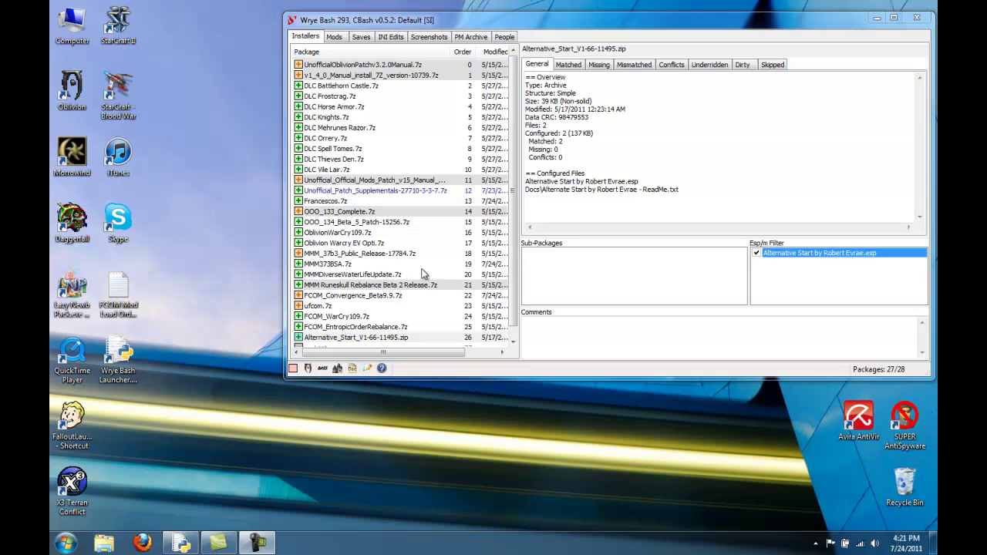
Show the Mods tab load order and launch BOSS to sort the plugins.
{"action": "left_click", "coordinate": [333, 37]}
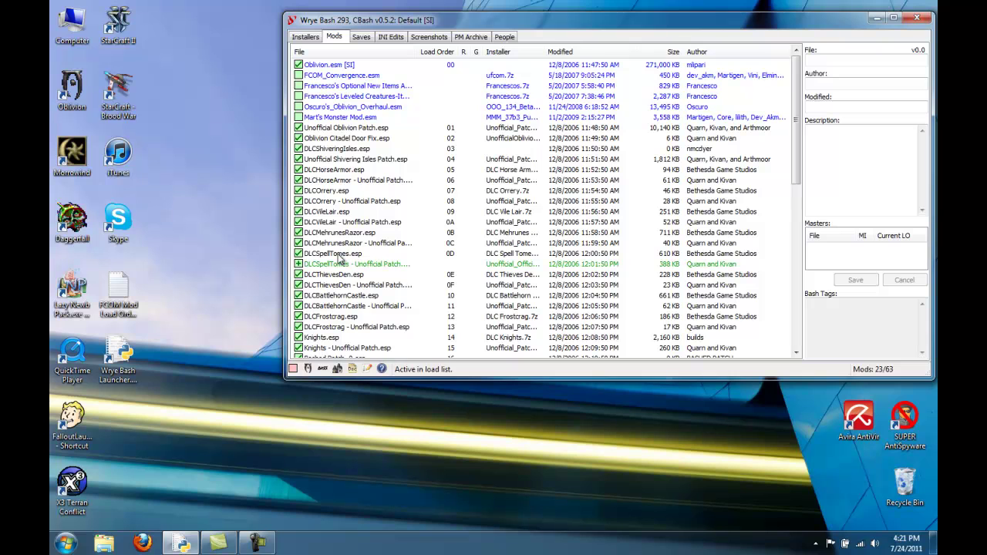
{"action": "left_click", "coordinate": [322, 371]}
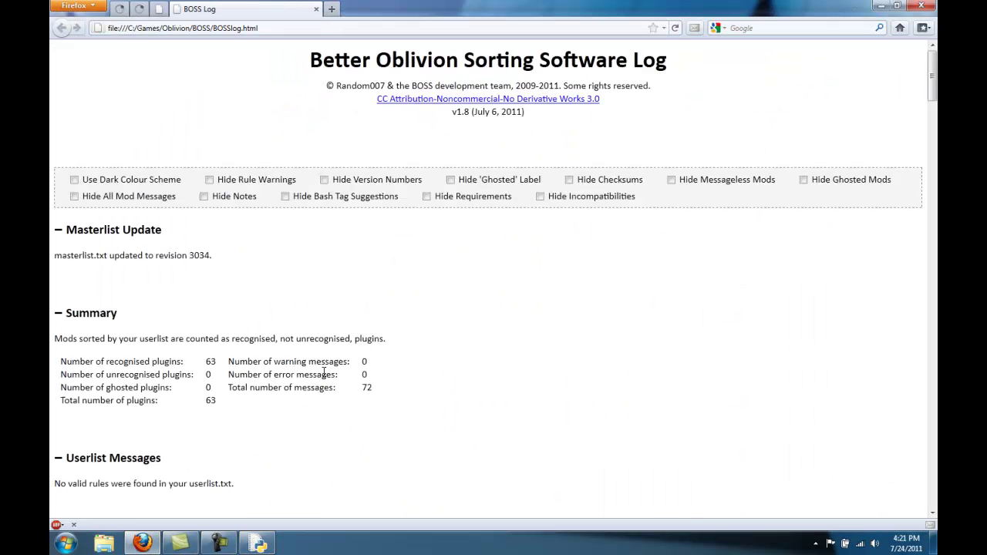
Scroll through the BOSS log's list of 63 recognised plugins and back to the Summary.
{"action": "scroll", "coordinate": [324, 372], "scroll_direction": "down", "scroll_amount": 12}
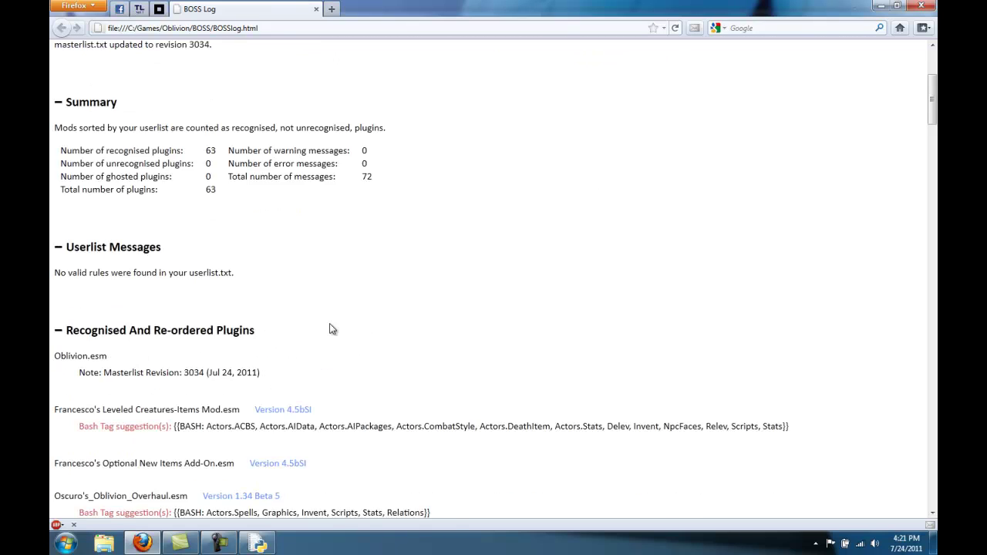
{"action": "scroll", "coordinate": [302, 276], "scroll_direction": "down", "scroll_amount": 18}
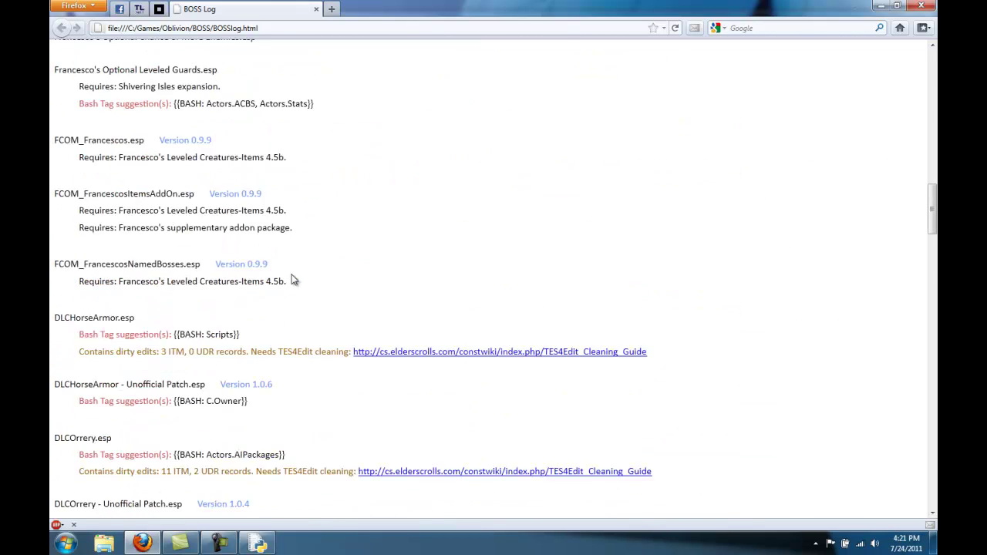
{"action": "scroll", "coordinate": [293, 276], "scroll_direction": "down", "scroll_amount": 15}
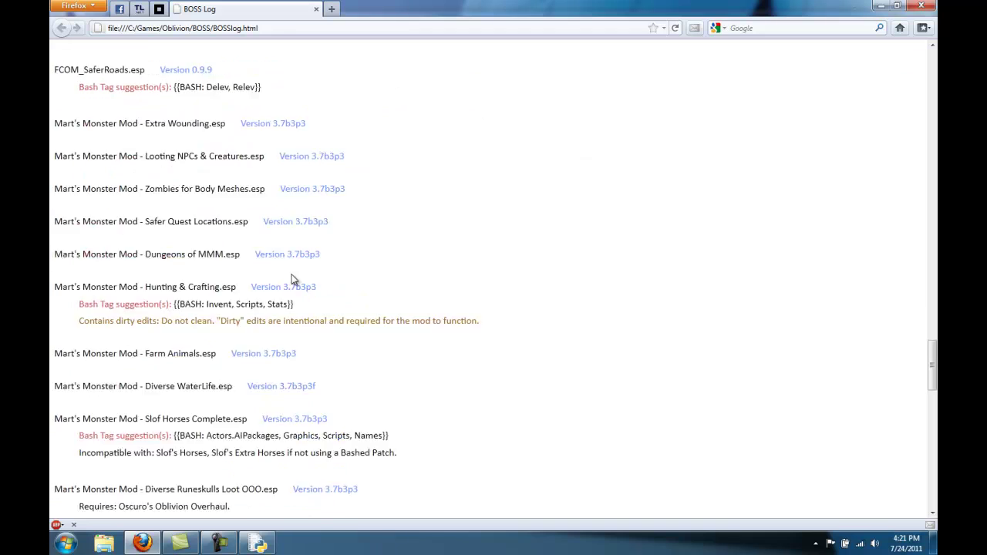
{"action": "scroll", "coordinate": [293, 278], "scroll_direction": "up", "scroll_amount": 18}
{"action": "scroll", "coordinate": [293, 279], "scroll_direction": "up", "scroll_amount": 20}
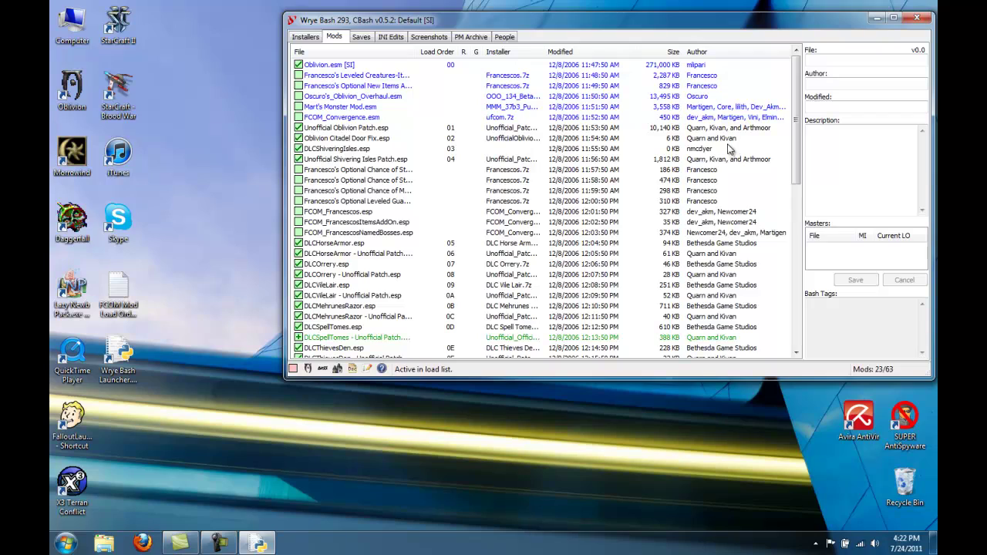
Activate the Francesco's optional, leveled guards, FCOM_Francescos, ItemsAddOn and NamedBosses plugins, accepting master notices.
{"action": "mouse_move", "coordinate": [795, 100]}
{"action": "left_mouse_down"}
{"action": "mouse_move", "coordinate": [799, 309]}
{"action": "mouse_move", "coordinate": [806, 112]}
{"action": "left_mouse_up"}
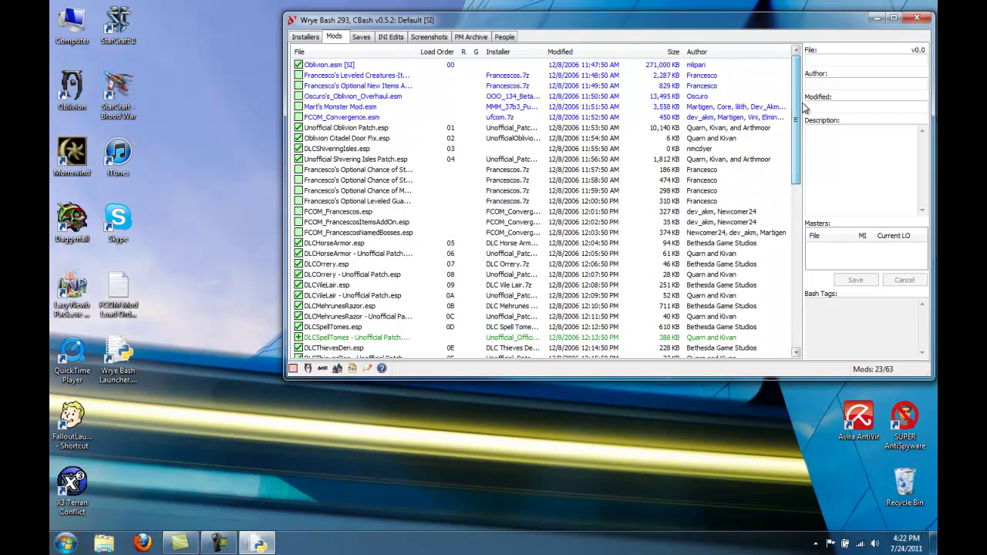
{"action": "left_click", "coordinate": [299, 180]}
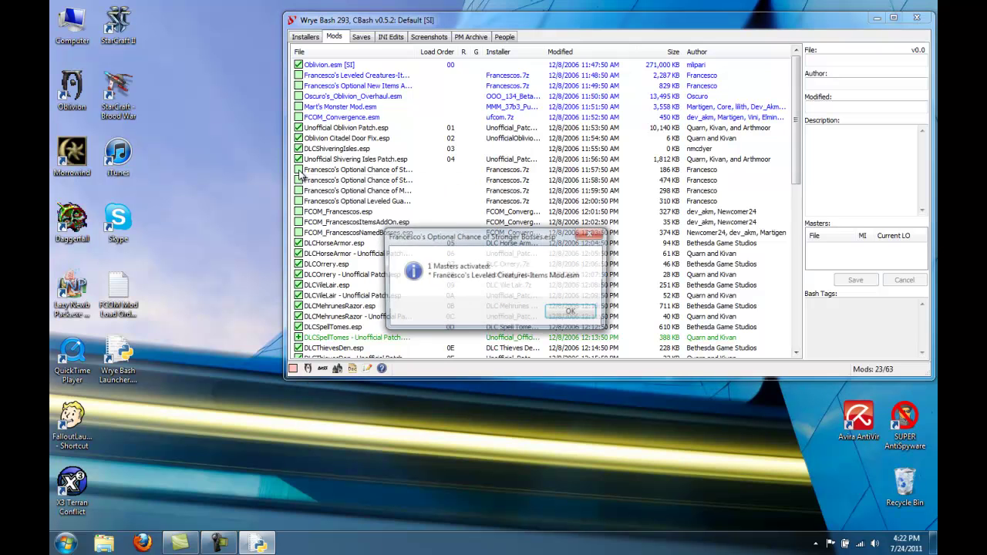
{"action": "left_click", "coordinate": [556, 314]}
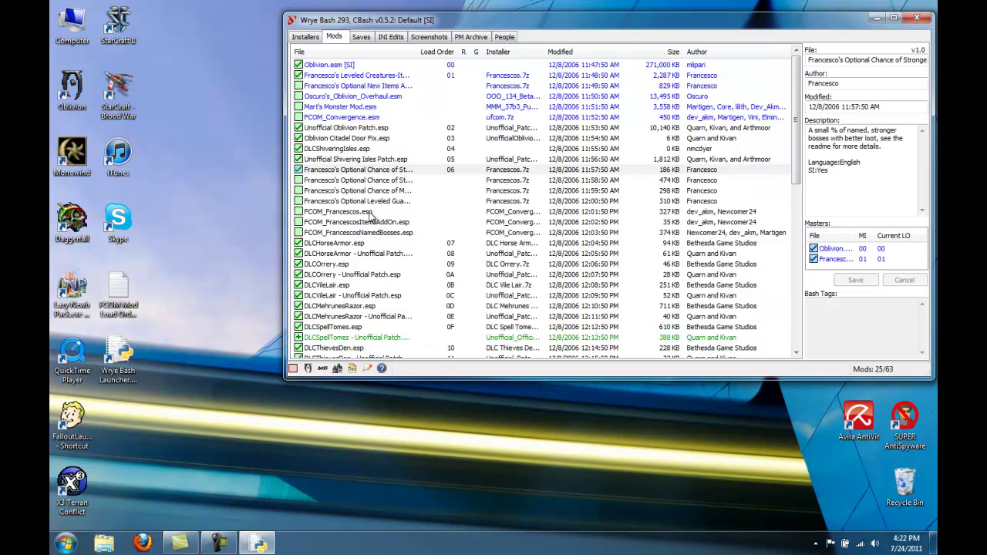
{"action": "left_click", "coordinate": [299, 179]}
{"action": "left_click", "coordinate": [299, 191]}
{"action": "left_click", "coordinate": [299, 200]}
{"action": "left_click", "coordinate": [299, 211]}
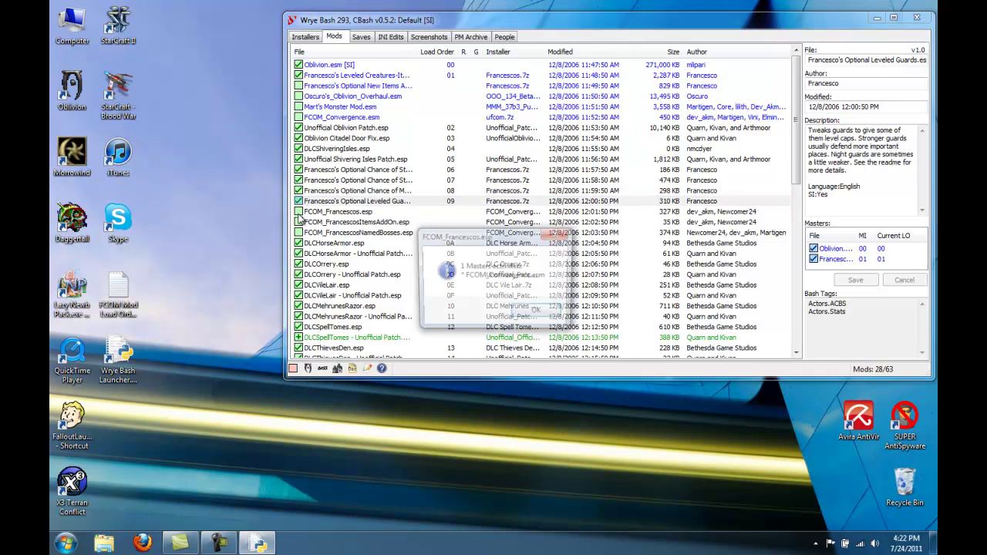
{"action": "left_click", "coordinate": [538, 312]}
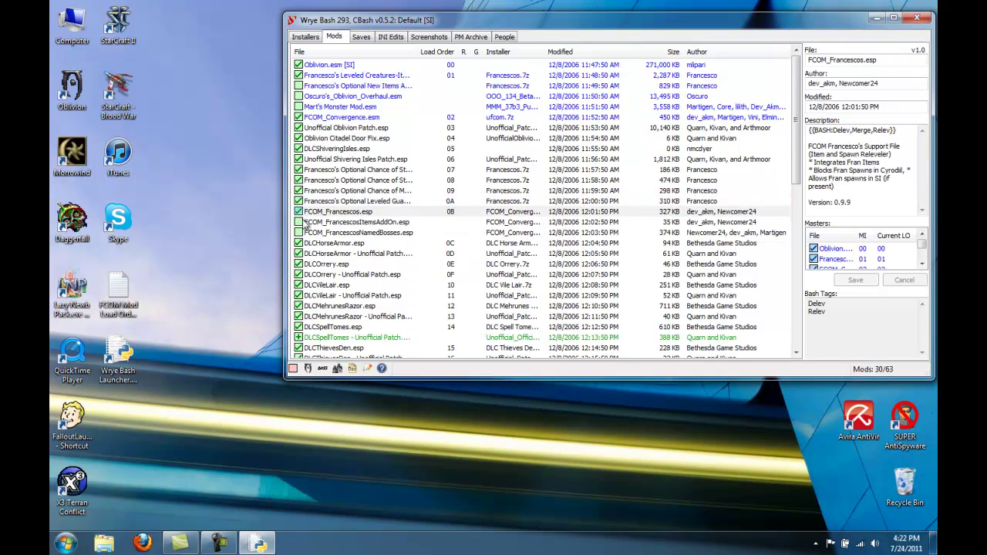
{"action": "left_click", "coordinate": [298, 222]}
{"action": "left_click", "coordinate": [552, 316]}
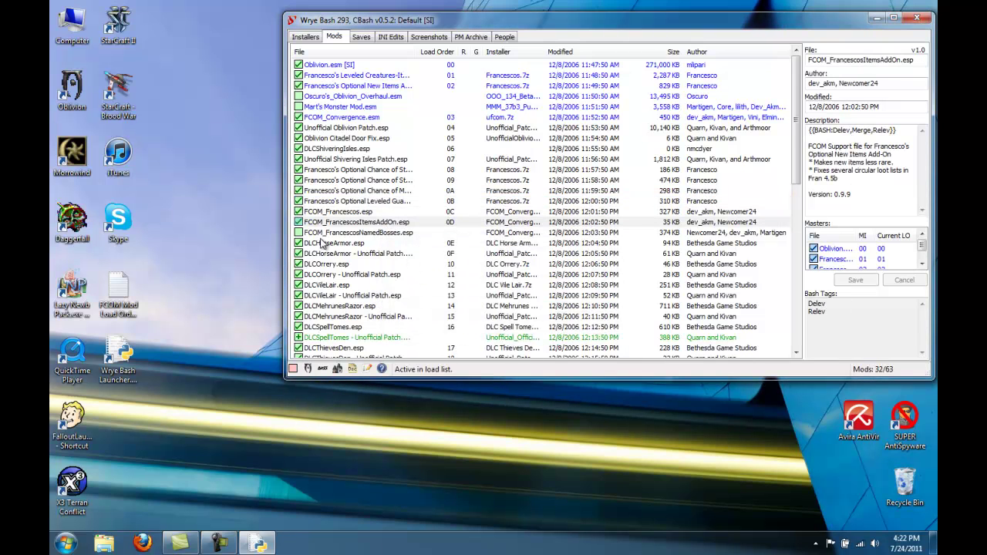
{"action": "left_click", "coordinate": [299, 232]}
{"action": "left_click", "coordinate": [549, 318]}
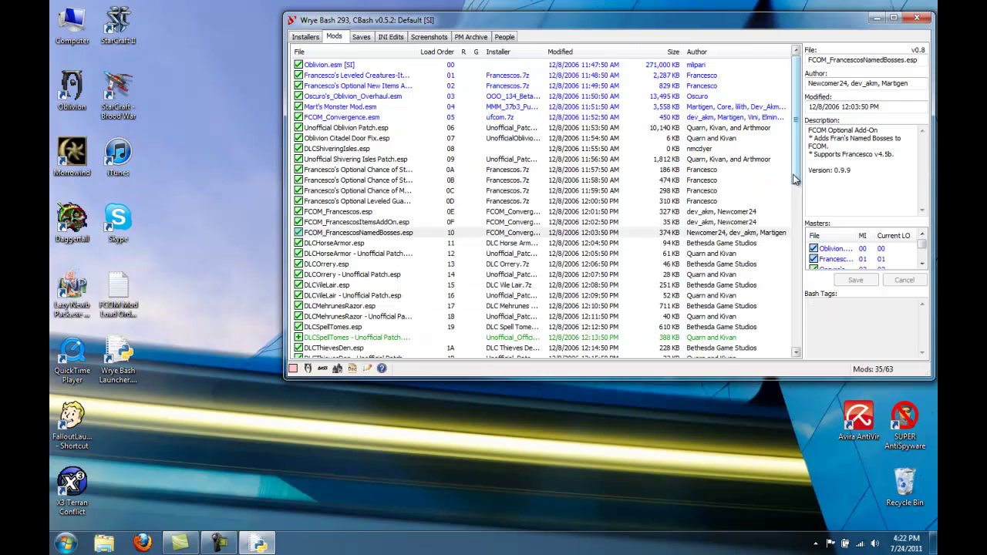
Activate Runeskull rebalance, WarCry, Oscuro's Overhaul, Convergence, EntropicOrder, RealSwords, wilderness and SaferRoads plugins.
{"action": "left_click_drag", "start_coordinate": [796, 178], "coordinate": [797, 293]}
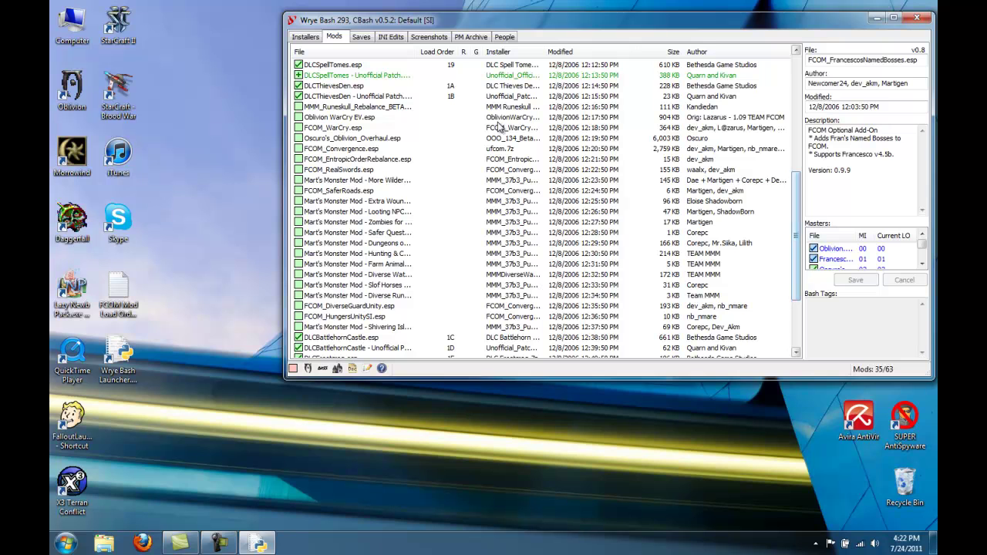
{"action": "left_click", "coordinate": [298, 106]}
{"action": "left_click", "coordinate": [298, 117]}
{"action": "left_click", "coordinate": [299, 128]}
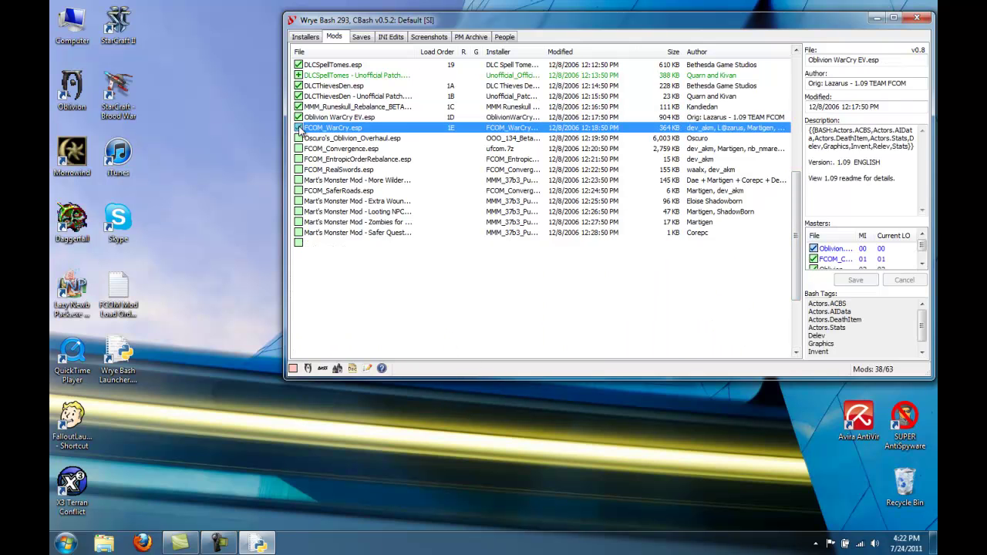
{"action": "left_click", "coordinate": [299, 138]}
{"action": "left_click", "coordinate": [298, 148]}
{"action": "left_click", "coordinate": [299, 159]}
{"action": "left_click", "coordinate": [299, 169]}
{"action": "left_click", "coordinate": [299, 179]}
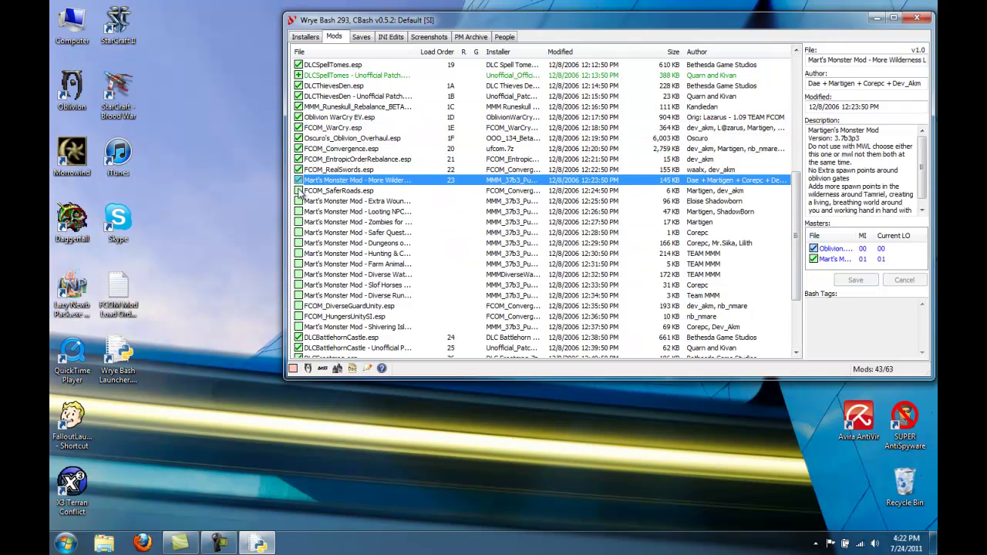
{"action": "left_click", "coordinate": [299, 191]}
Activate the Mart's Monster Mod add-ons plus FCOM_DiverseGuardUnity.esp and FCOM_HungersUnitySI.esp.
{"action": "left_click", "coordinate": [299, 200]}
{"action": "left_click", "coordinate": [299, 211]}
{"action": "left_click", "coordinate": [298, 222]}
{"action": "left_click", "coordinate": [298, 232]}
{"action": "left_click", "coordinate": [298, 242]}
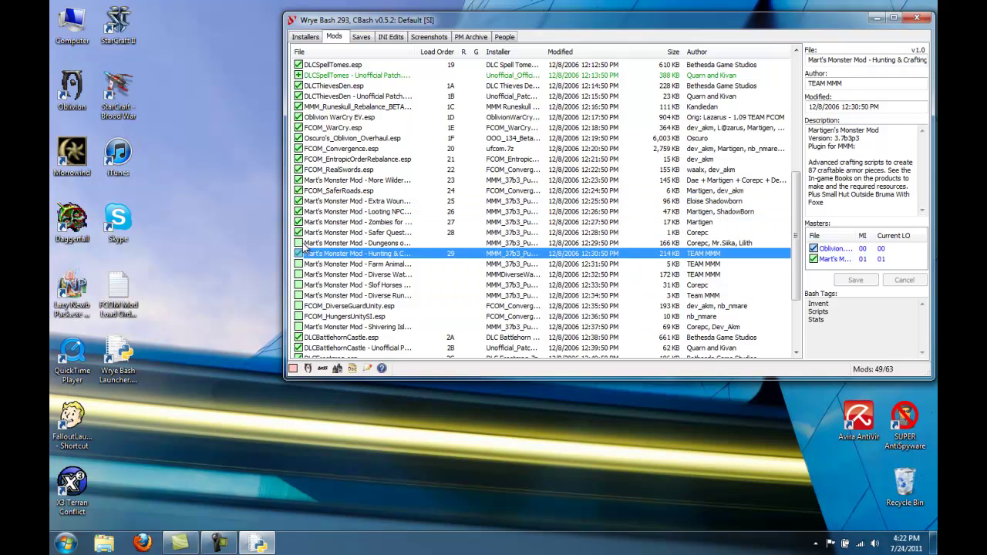
{"action": "left_click", "coordinate": [298, 253]}
{"action": "left_click", "coordinate": [298, 264]}
{"action": "left_click", "coordinate": [299, 275]}
{"action": "left_click", "coordinate": [299, 284]}
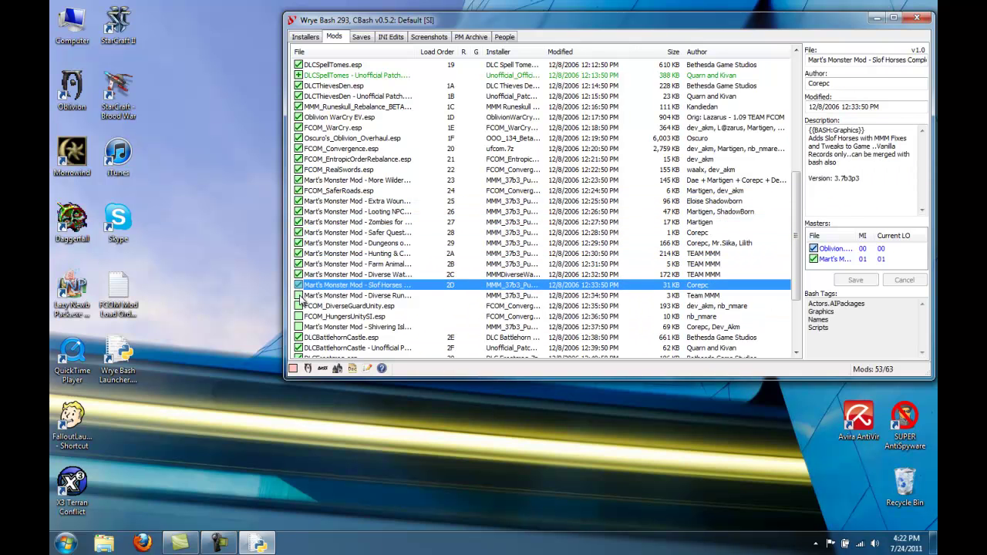
{"action": "left_click", "coordinate": [298, 295]}
{"action": "left_click", "coordinate": [298, 306]}
{"action": "left_click", "coordinate": [298, 316]}
{"action": "left_click", "coordinate": [299, 327]}
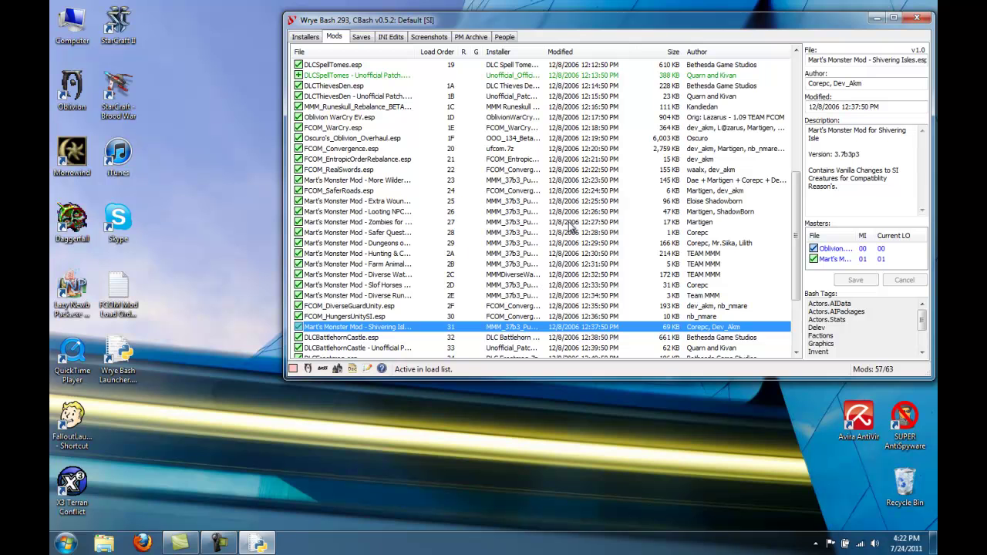
Activate the city defence, FCOM_Knights.esp, Alternative Start and FCOM_Archery.esp plugins.
{"action": "left_click_drag", "start_coordinate": [796, 245], "coordinate": [795, 293]}
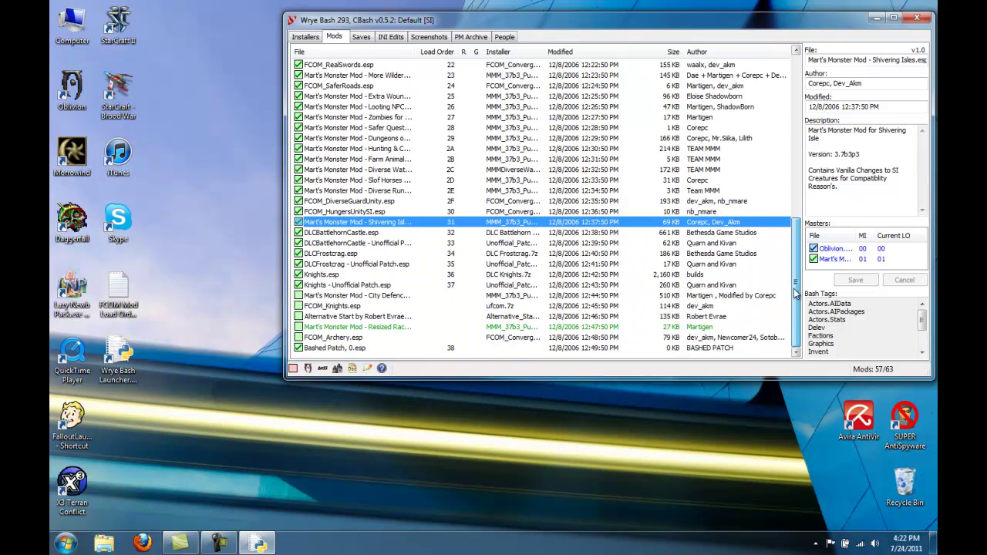
{"action": "left_click", "coordinate": [299, 295]}
{"action": "left_click", "coordinate": [298, 305]}
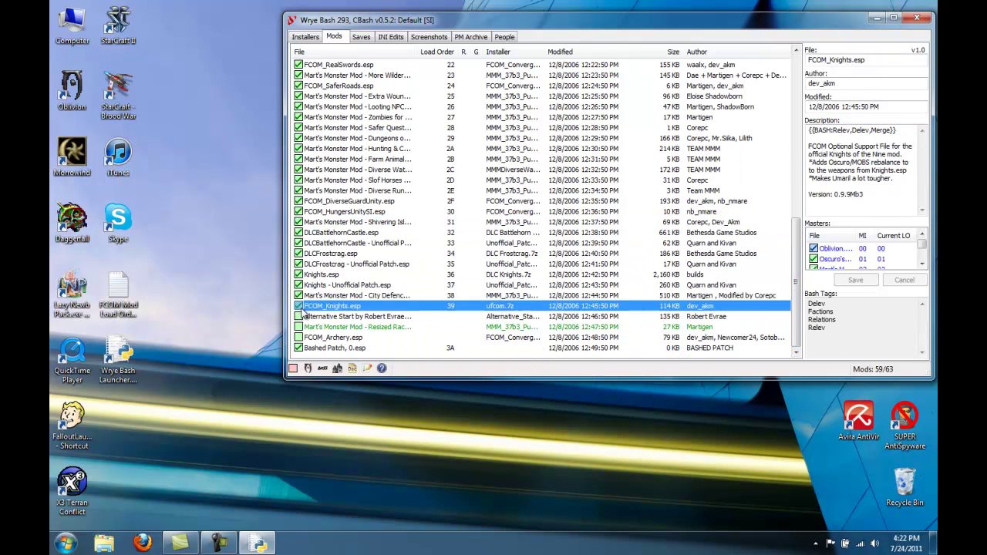
{"action": "left_click", "coordinate": [299, 316]}
{"action": "left_click", "coordinate": [298, 337]}
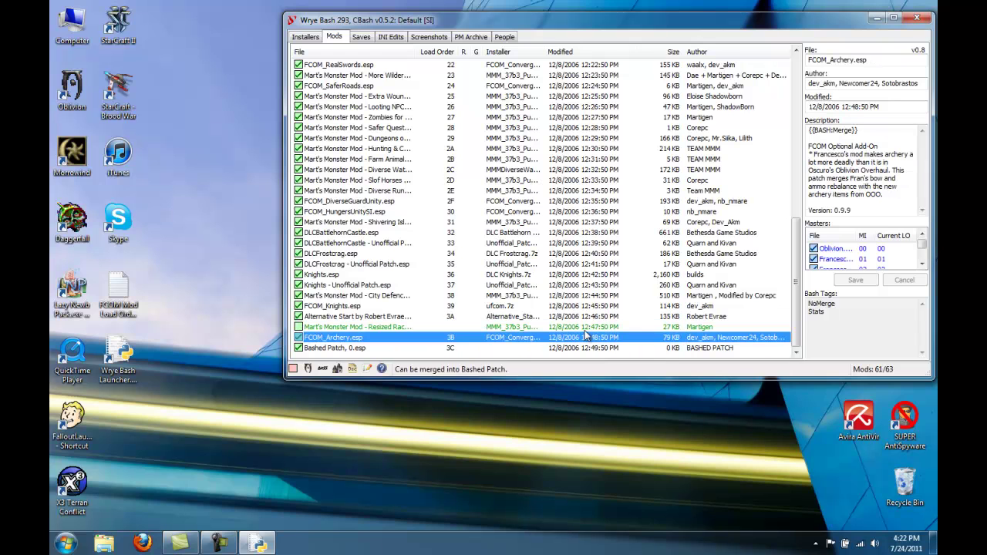
{"action": "mouse_move", "coordinate": [798, 320]}
{"action": "left_mouse_down"}
{"action": "mouse_move", "coordinate": [808, 155]}
{"action": "mouse_move", "coordinate": [806, 334]}
{"action": "left_mouse_up"}
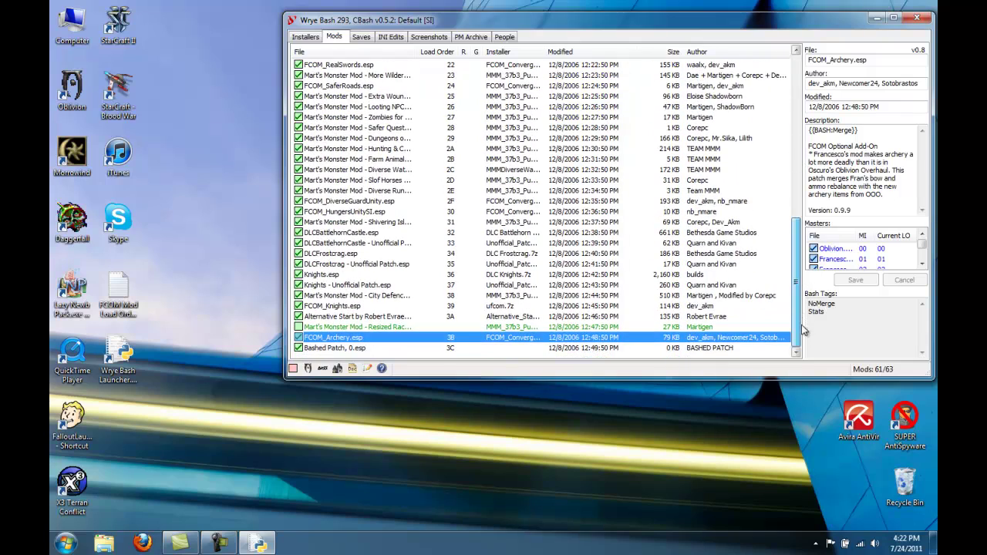
Rebuild the Bashed Patch, accepting deactivation of the suggested mergeable mods to leave 48 active.
{"action": "right_click", "coordinate": [334, 348]}
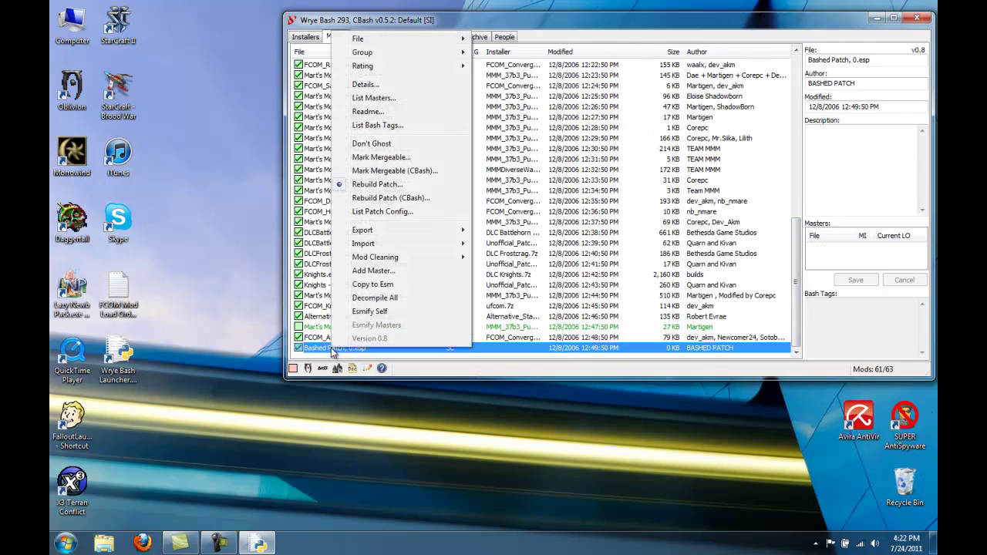
{"action": "left_click", "coordinate": [373, 185]}
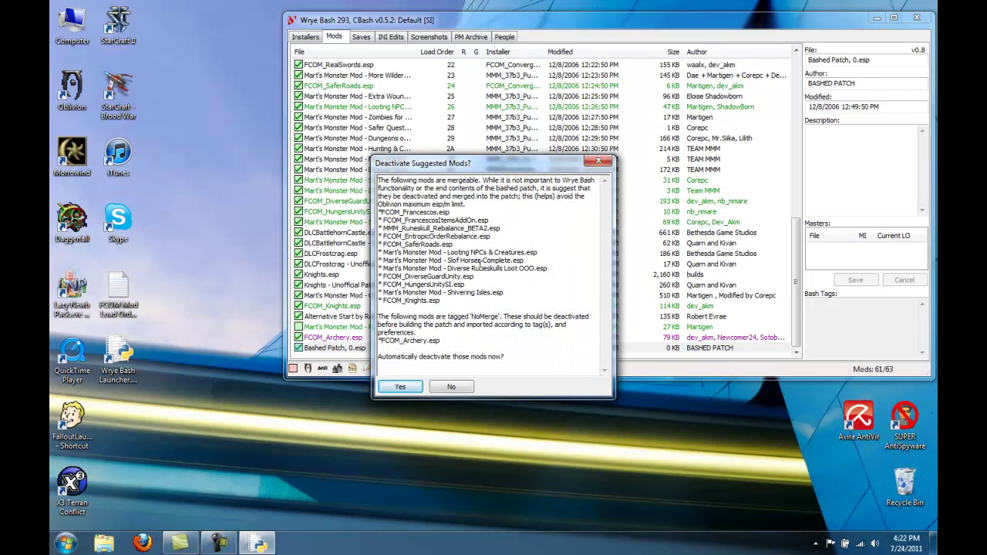
{"action": "left_click", "coordinate": [402, 385]}
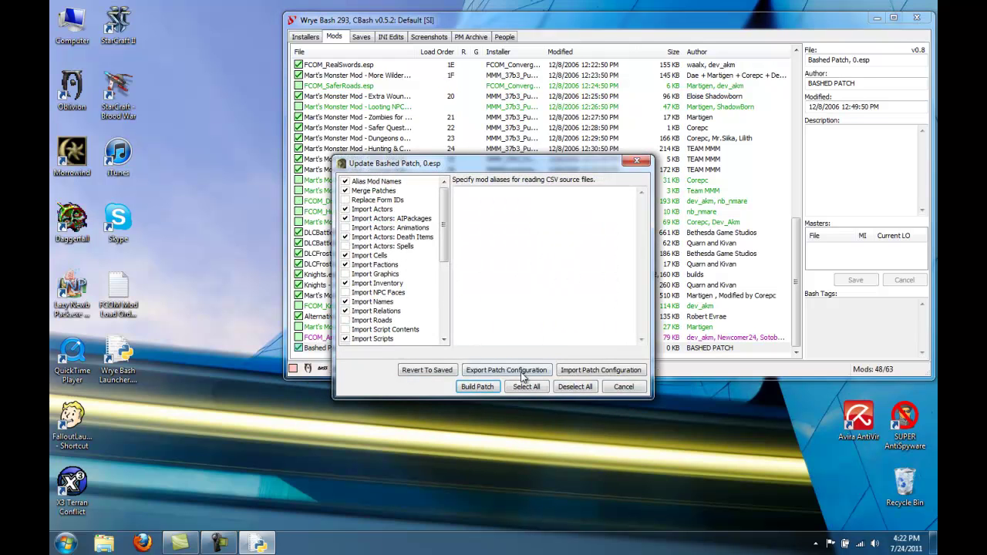
{"action": "left_click", "coordinate": [623, 387]}
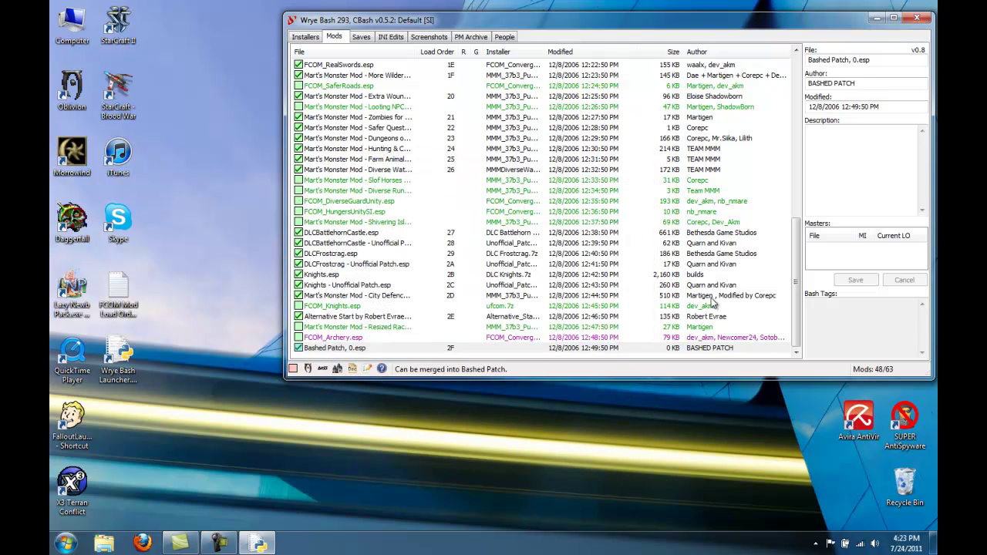
{"action": "left_click_drag", "start_coordinate": [797, 283], "coordinate": [808, 184]}
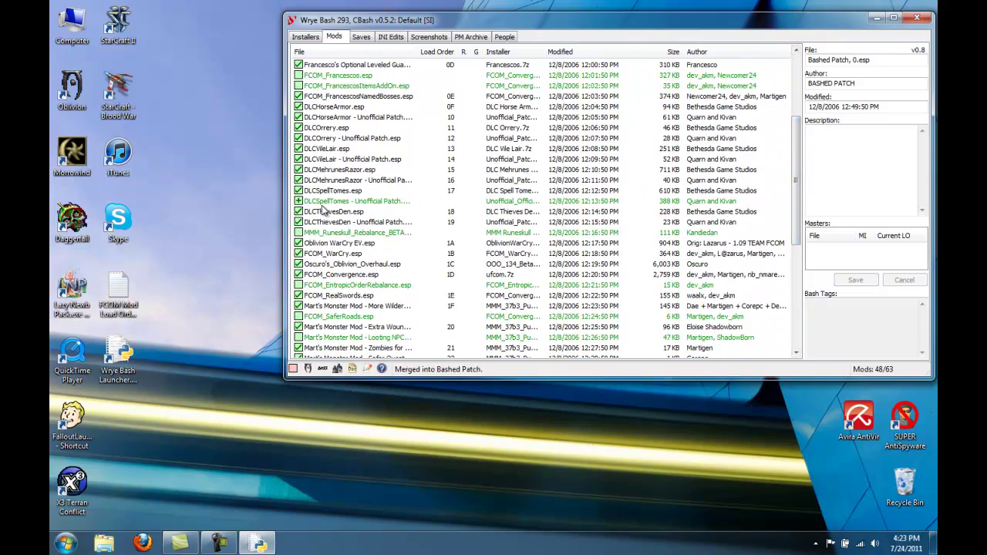
{"action": "left_click", "coordinate": [332, 253]}
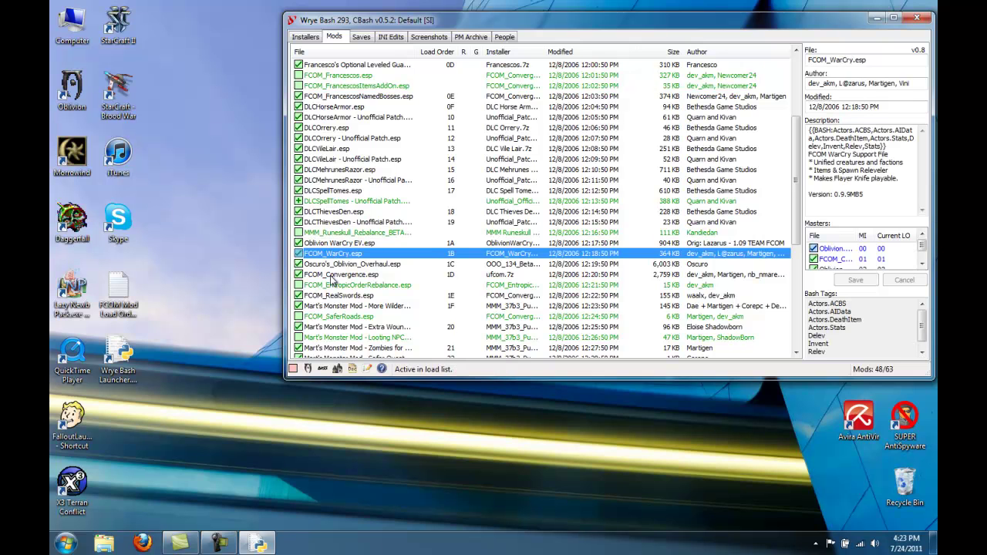
{"action": "left_click", "coordinate": [333, 276]}
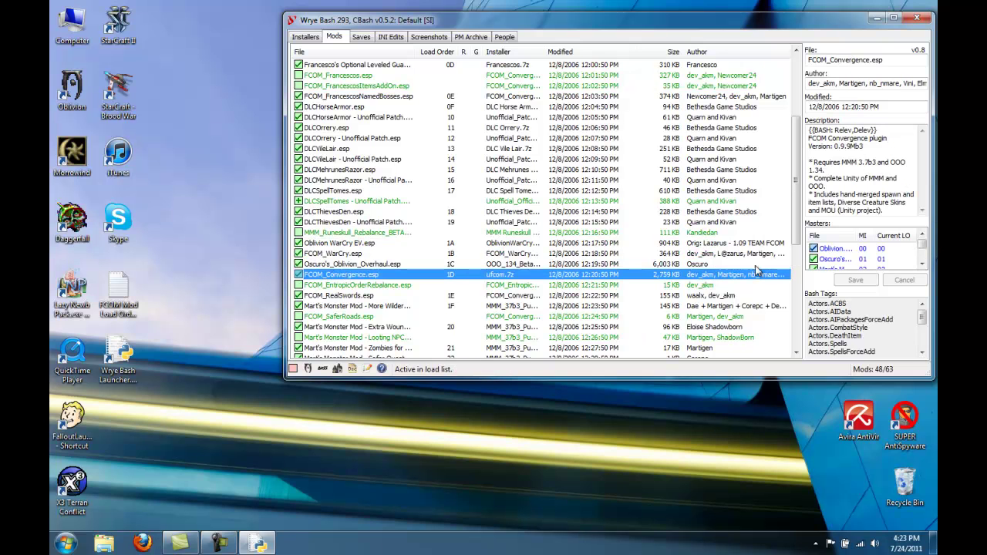
{"action": "left_click_drag", "start_coordinate": [796, 192], "coordinate": [795, 331]}
{"action": "left_click", "coordinate": [385, 190]}
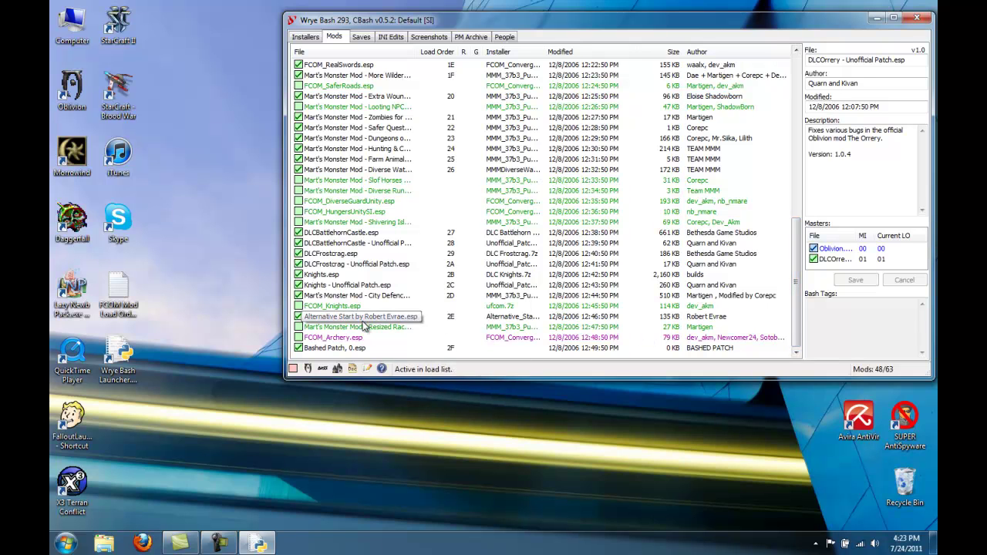
Reopen Rebuild Patch and include every mergeable mod under Merge Patches.
{"action": "right_click", "coordinate": [312, 348]}
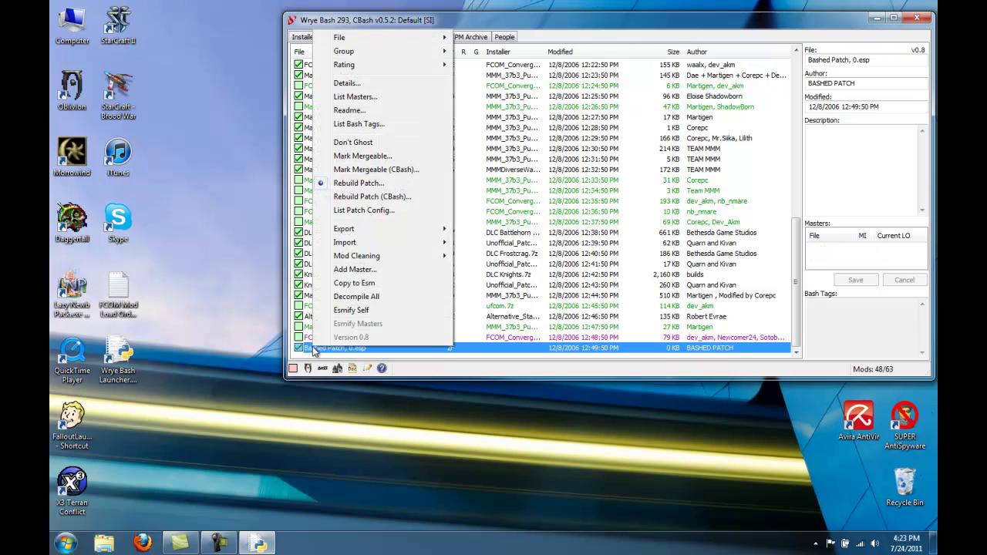
{"action": "left_click", "coordinate": [353, 185]}
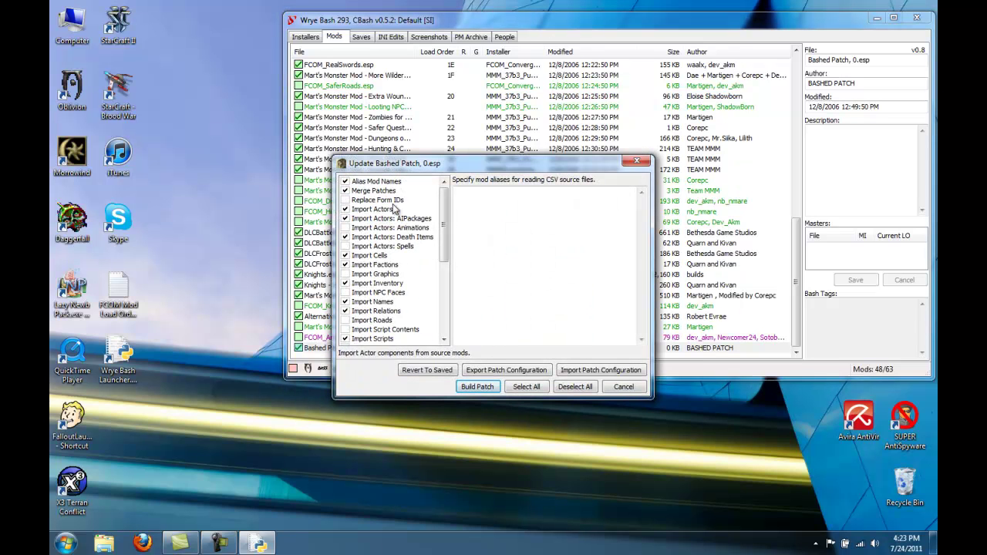
{"action": "left_click", "coordinate": [375, 183]}
{"action": "left_click", "coordinate": [373, 191]}
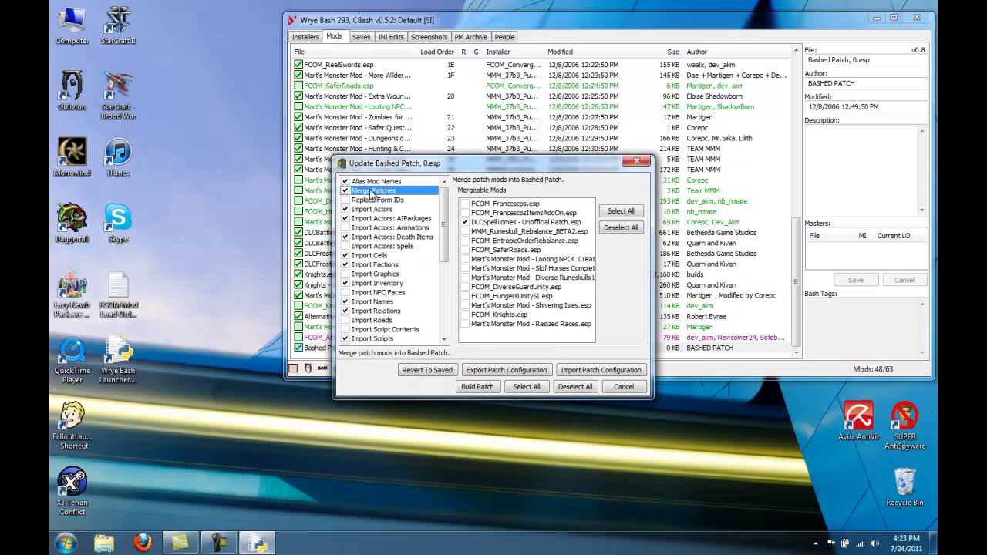
{"action": "left_click", "coordinate": [611, 213]}
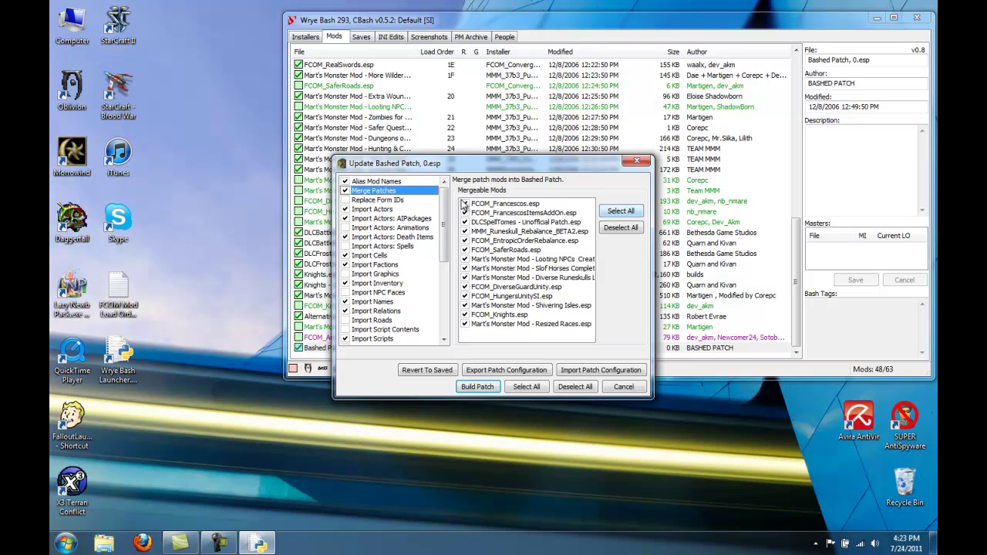
Use all sources for Import Actors and Import Actors: Spells, and enable AIPackages.
{"action": "left_click", "coordinate": [377, 200]}
{"action": "left_click", "coordinate": [372, 209]}
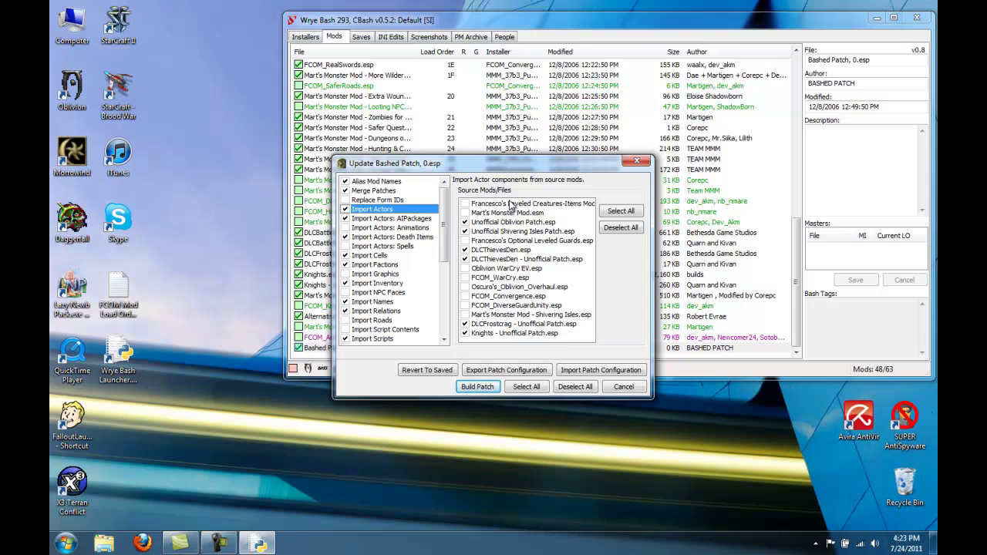
{"action": "left_click", "coordinate": [614, 215]}
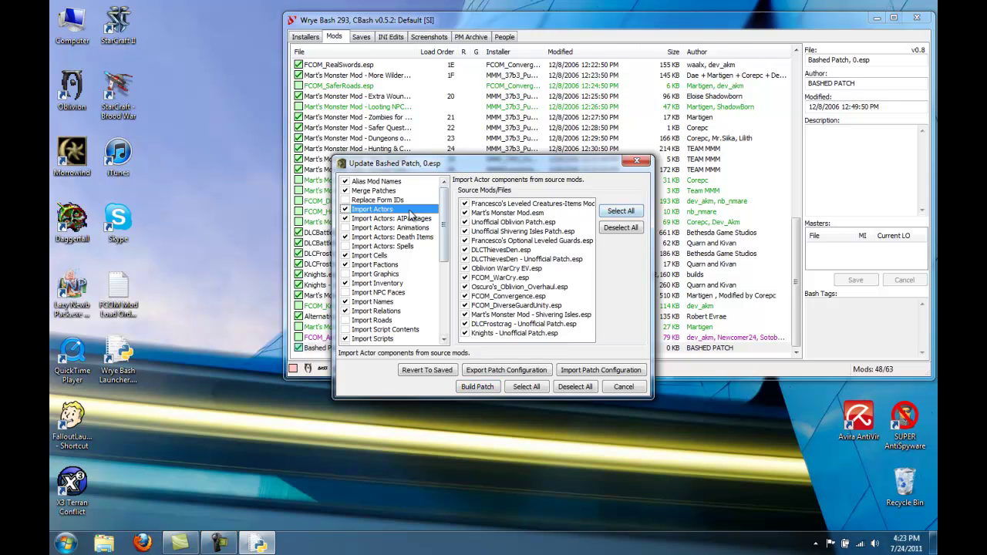
{"action": "left_click", "coordinate": [392, 218]}
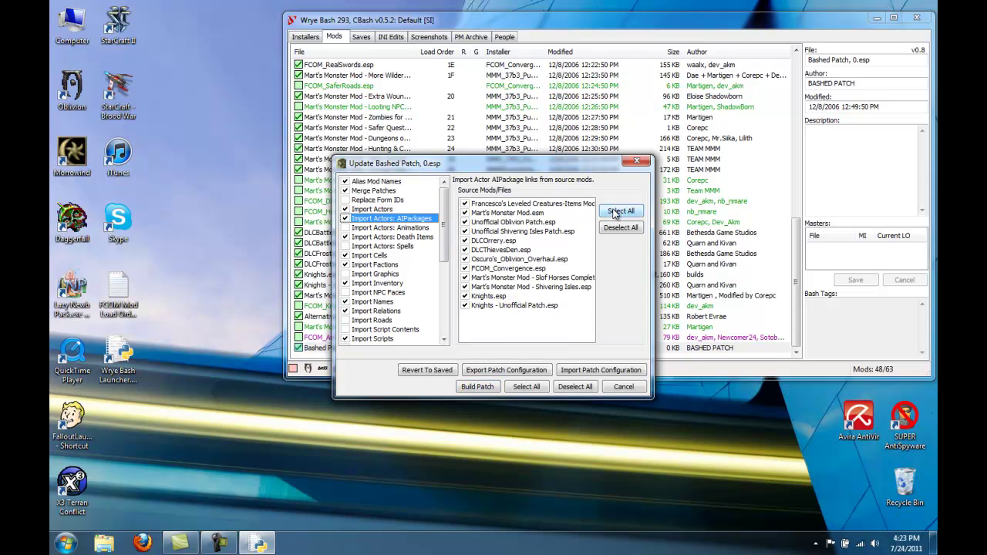
{"action": "left_click", "coordinate": [391, 228]}
{"action": "left_click", "coordinate": [381, 238]}
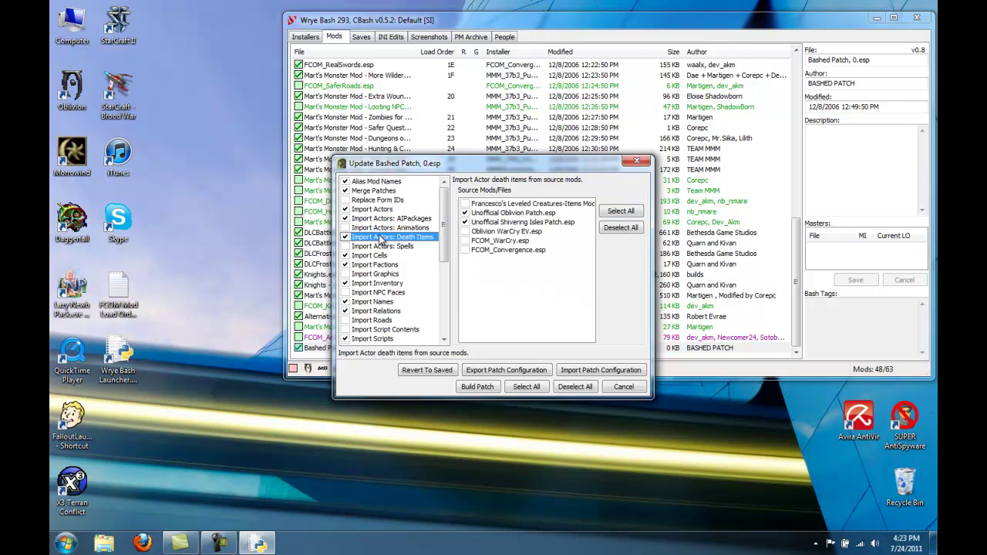
{"action": "left_click", "coordinate": [369, 246]}
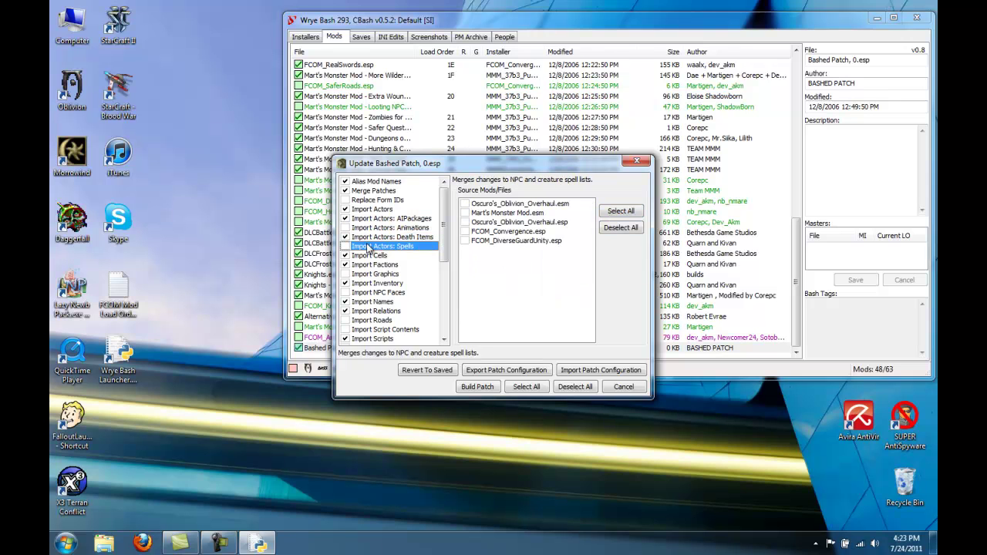
{"action": "left_click", "coordinate": [620, 211]}
Enable Import Cells and Import Factions, including all faction source mods.
{"action": "left_click", "coordinate": [371, 257]}
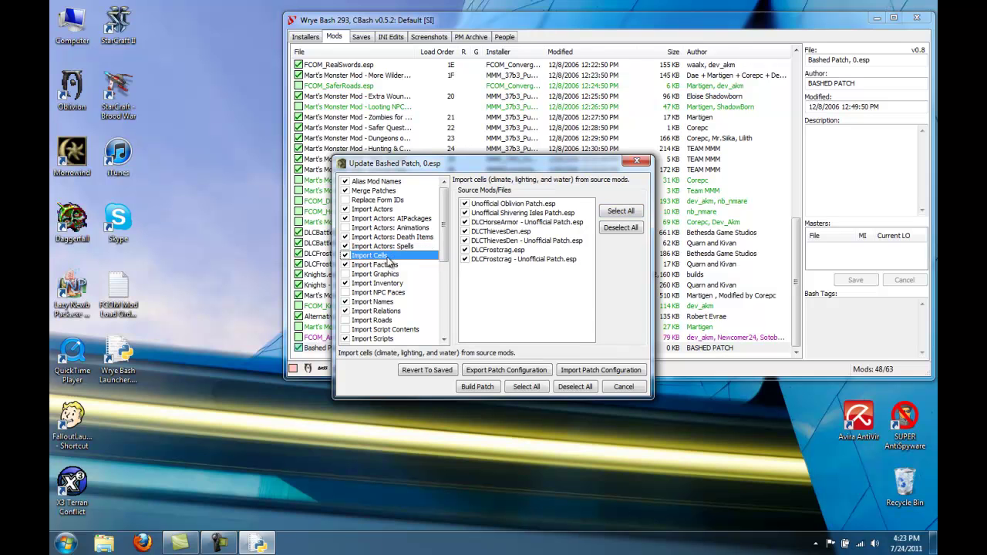
{"action": "left_click", "coordinate": [376, 265]}
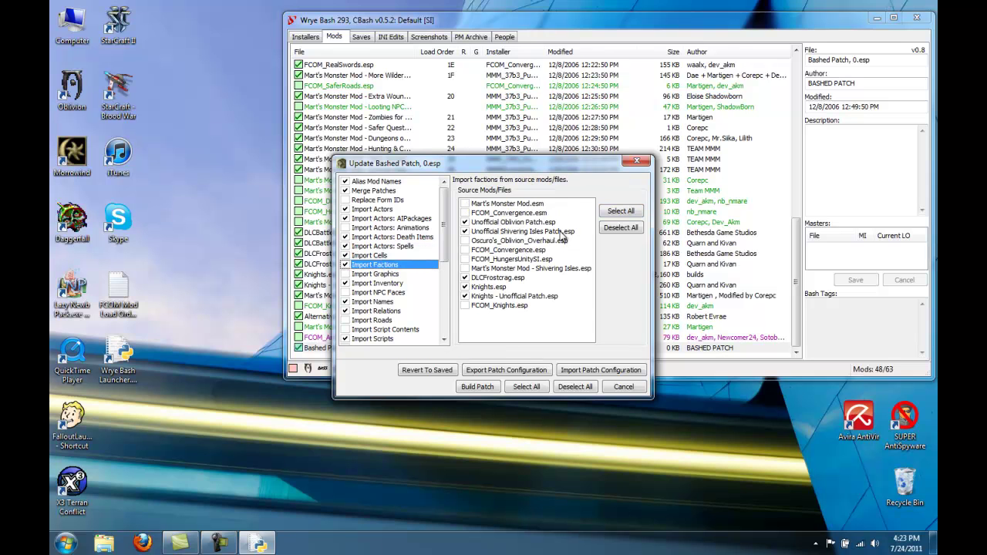
{"action": "left_click", "coordinate": [614, 213]}
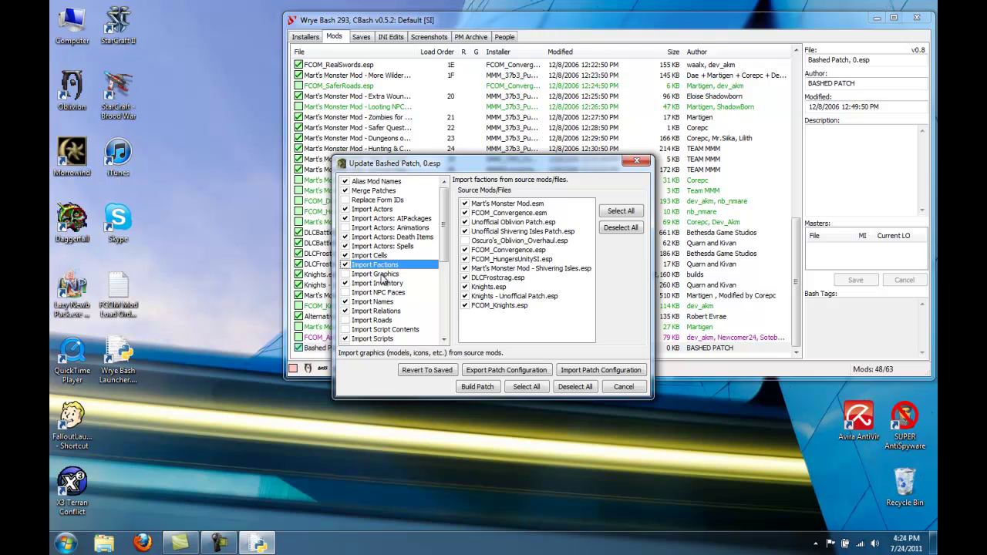
Enable Import Graphics, Inventory and NPC Faces with their sources, then view Import Names and Relations sources.
{"action": "left_click", "coordinate": [378, 273]}
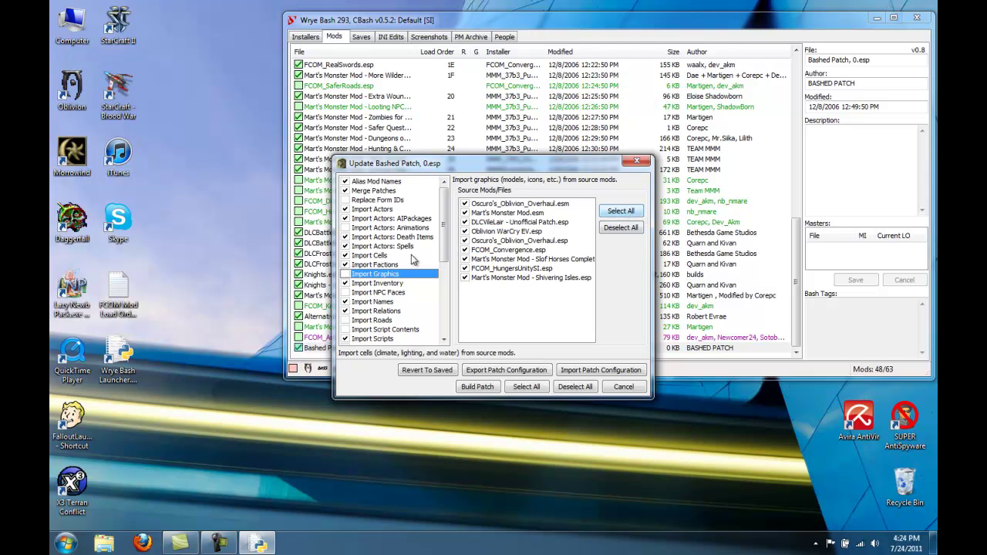
{"action": "left_click", "coordinate": [347, 274]}
{"action": "left_click", "coordinate": [377, 283]}
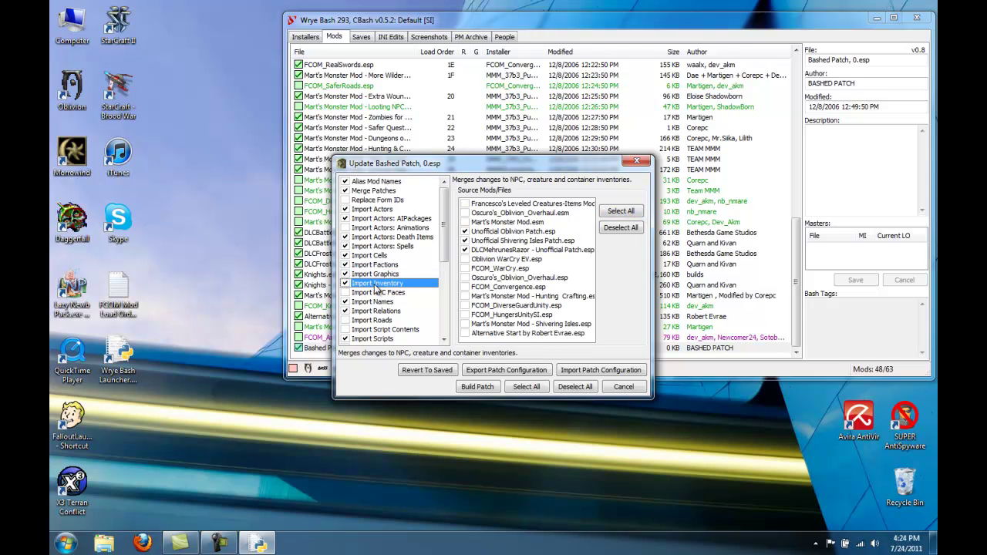
{"action": "left_click", "coordinate": [614, 212]}
{"action": "left_click", "coordinate": [370, 292]}
{"action": "left_click", "coordinate": [603, 220]}
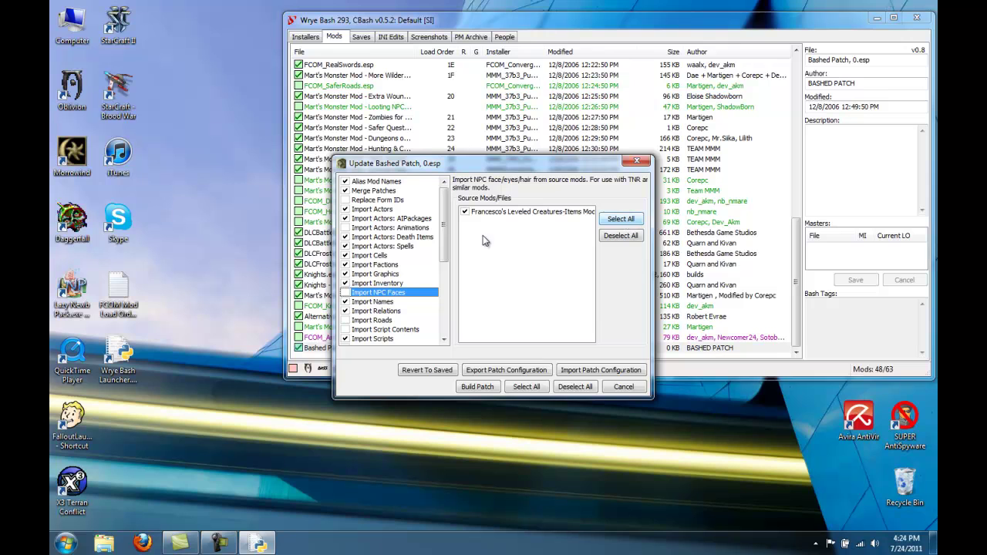
{"action": "left_click", "coordinate": [374, 302]}
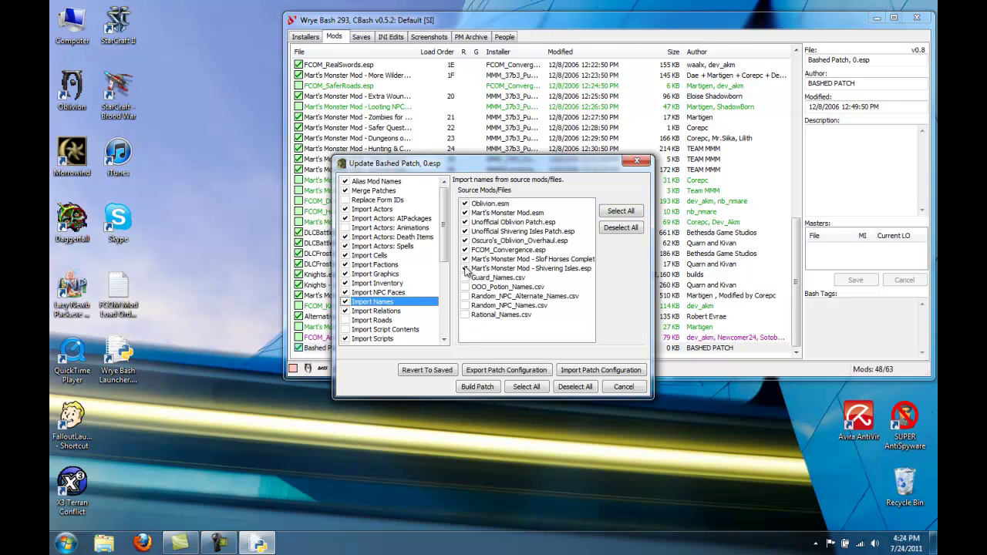
{"action": "left_click", "coordinate": [380, 311]}
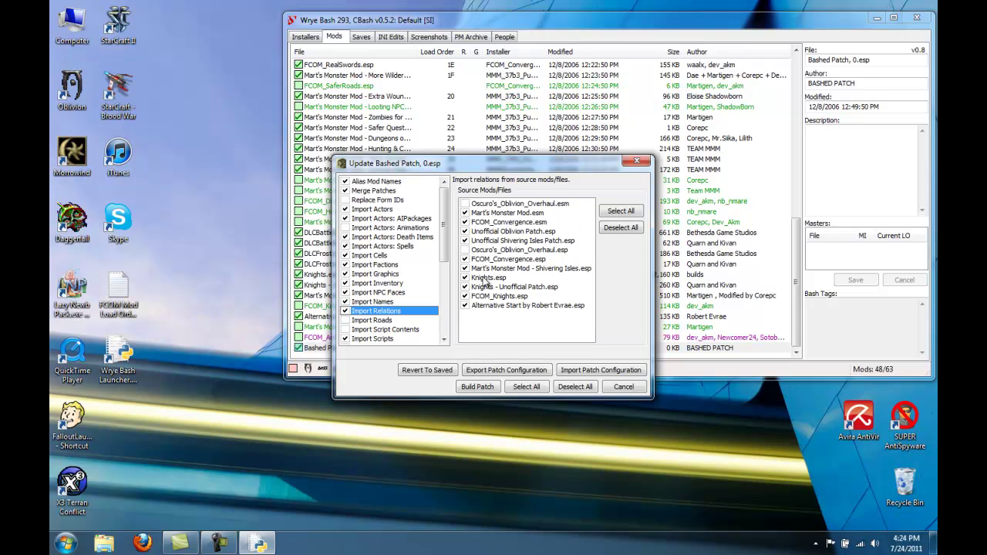
Browse the Import Roads, Scripts, Sounds, Stats and the Tweak patcher options.
{"action": "scroll", "coordinate": [412, 267], "scroll_direction": "down", "scroll_amount": 3}
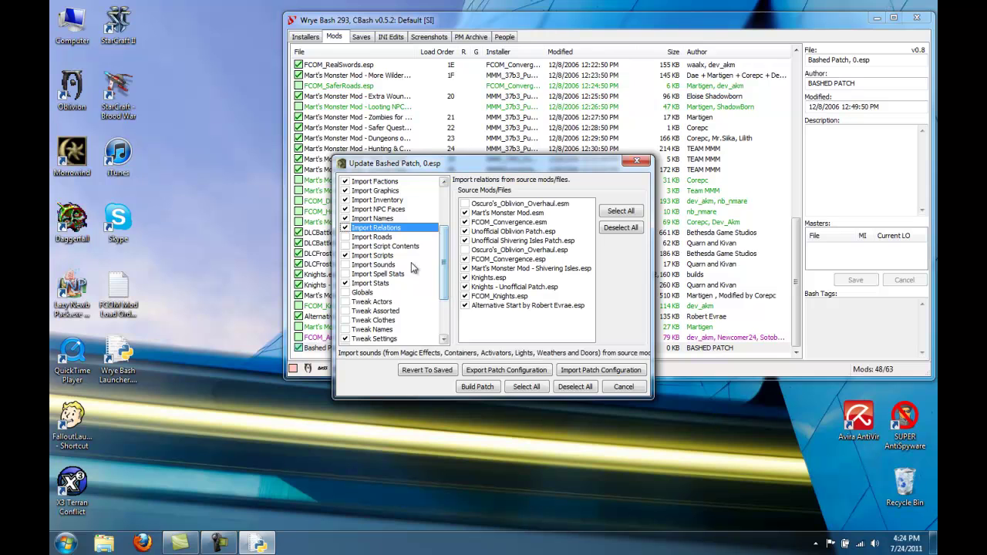
{"action": "left_click", "coordinate": [386, 236]}
{"action": "left_click", "coordinate": [387, 246]}
{"action": "left_click", "coordinate": [406, 256]}
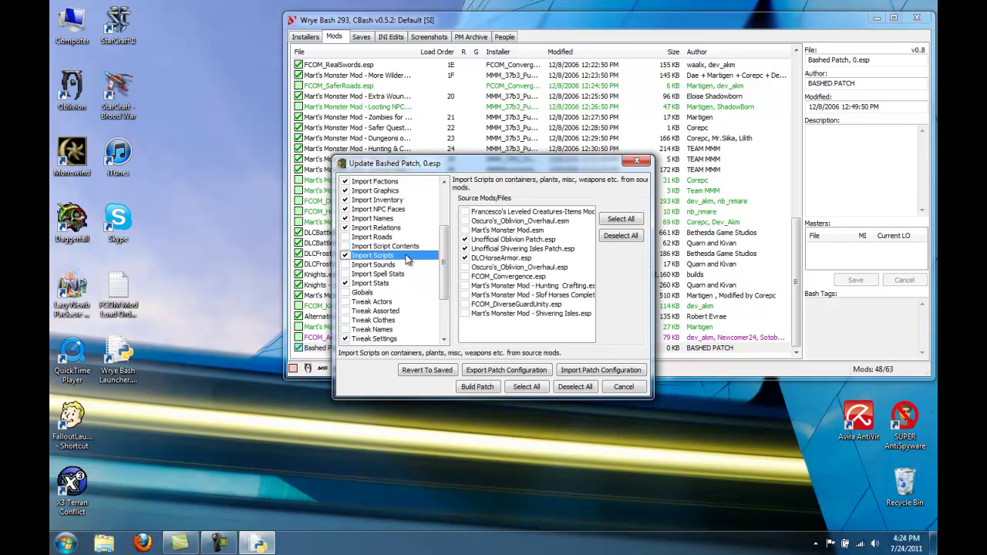
{"action": "left_click", "coordinate": [376, 265]}
{"action": "left_click", "coordinate": [376, 274]}
{"action": "left_click", "coordinate": [375, 284]}
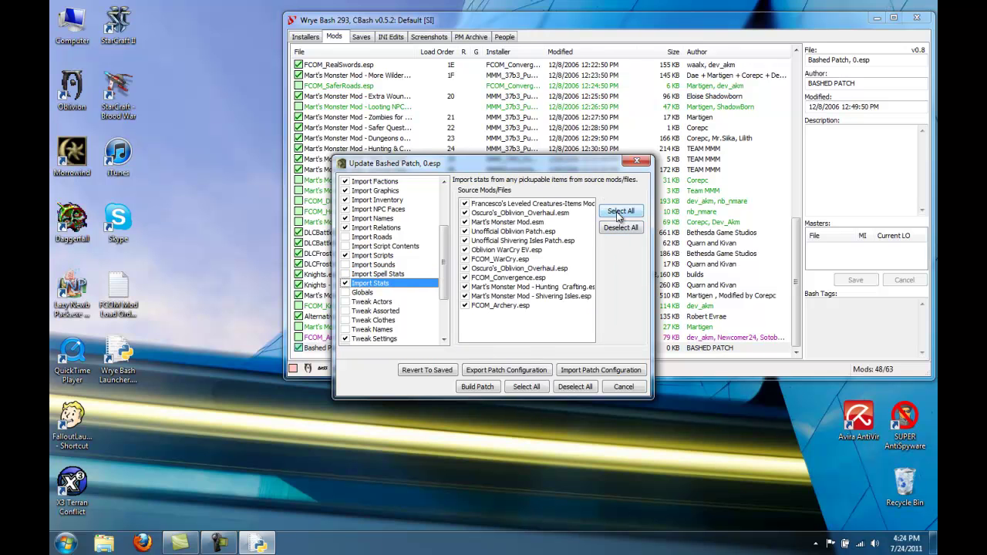
{"action": "left_click", "coordinate": [366, 292]}
{"action": "left_click", "coordinate": [371, 302]}
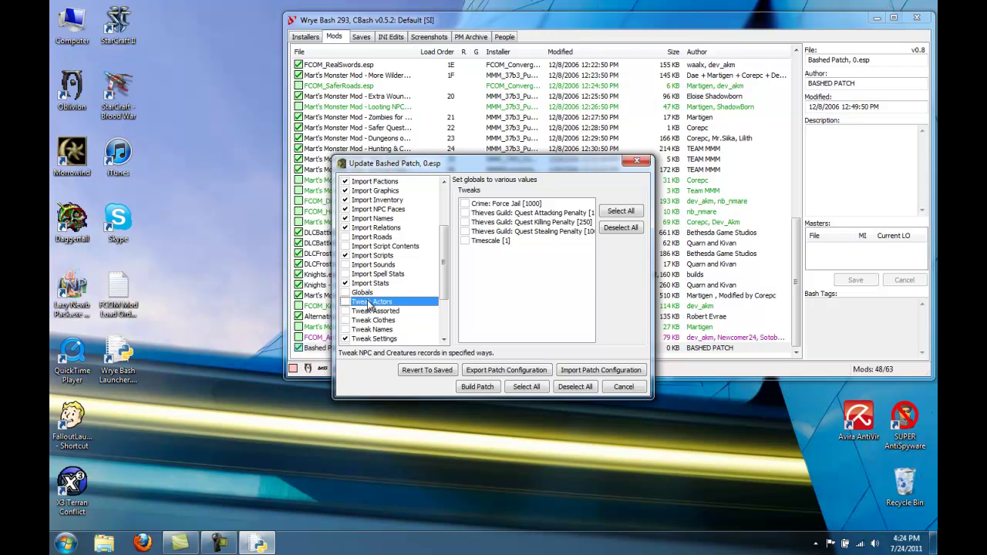
{"action": "left_click", "coordinate": [372, 312]}
{"action": "left_click", "coordinate": [370, 321]}
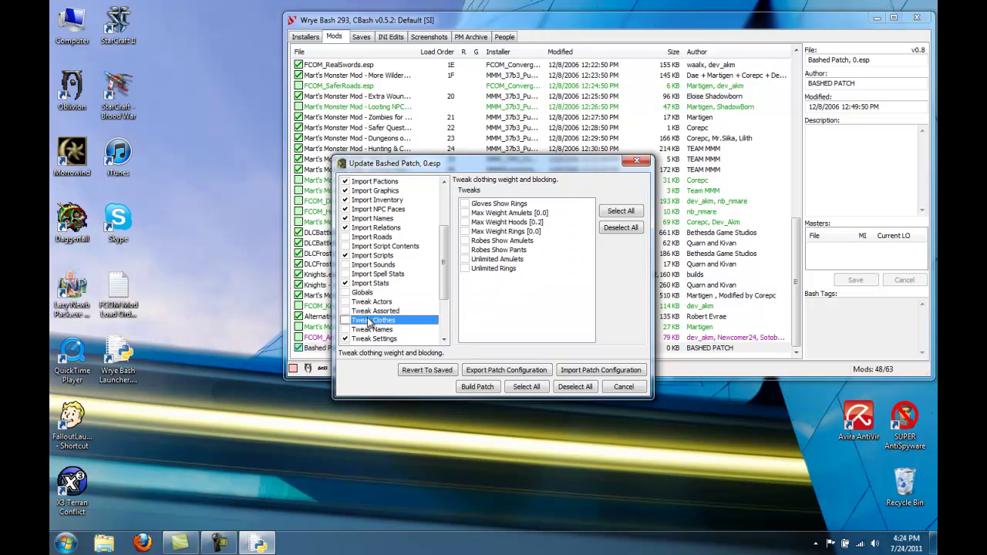
{"action": "left_click", "coordinate": [373, 329]}
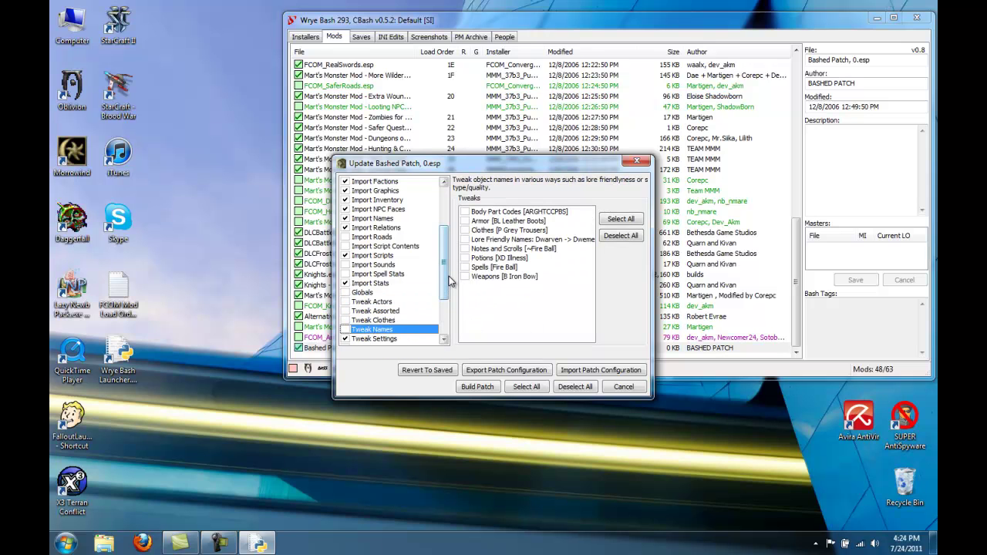
Enable Race Records with Oscuro's_Oblivion_Overhaul.esp and the Resized Races mod as sources.
{"action": "scroll", "coordinate": [451, 282], "scroll_direction": "down", "scroll_amount": 3}
{"action": "left_click", "coordinate": [378, 264]}
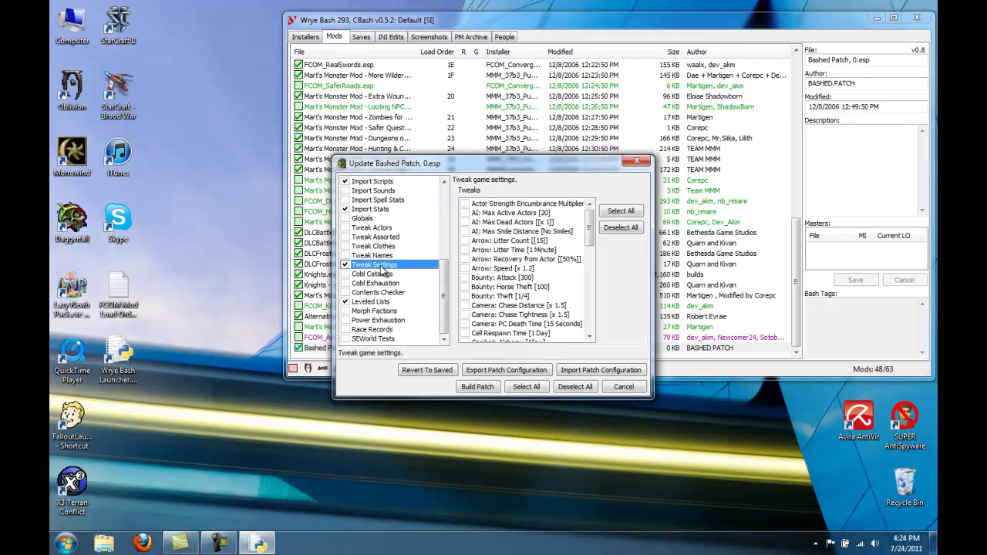
{"action": "left_click", "coordinate": [374, 274]}
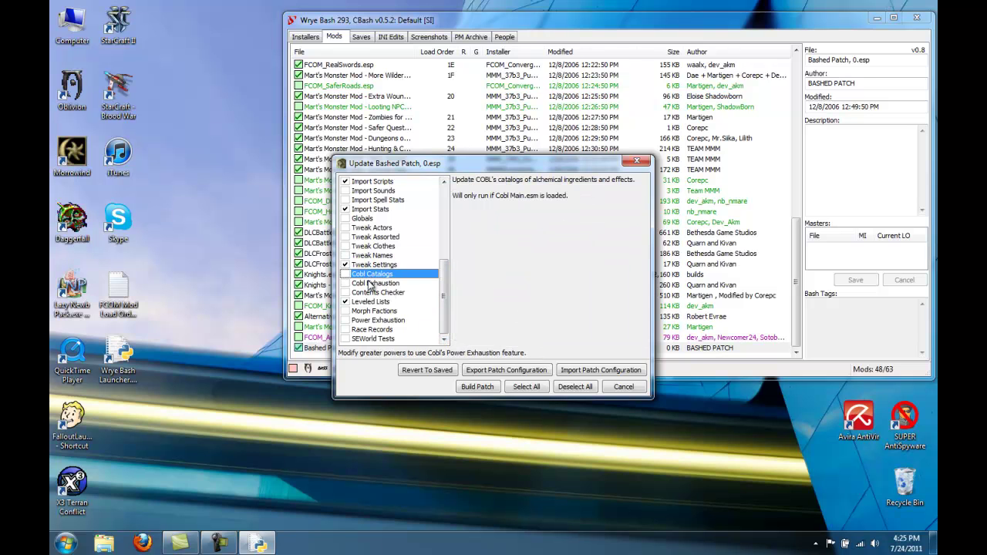
{"action": "left_click", "coordinate": [370, 284]}
{"action": "left_click", "coordinate": [374, 293]}
{"action": "left_click", "coordinate": [376, 303]}
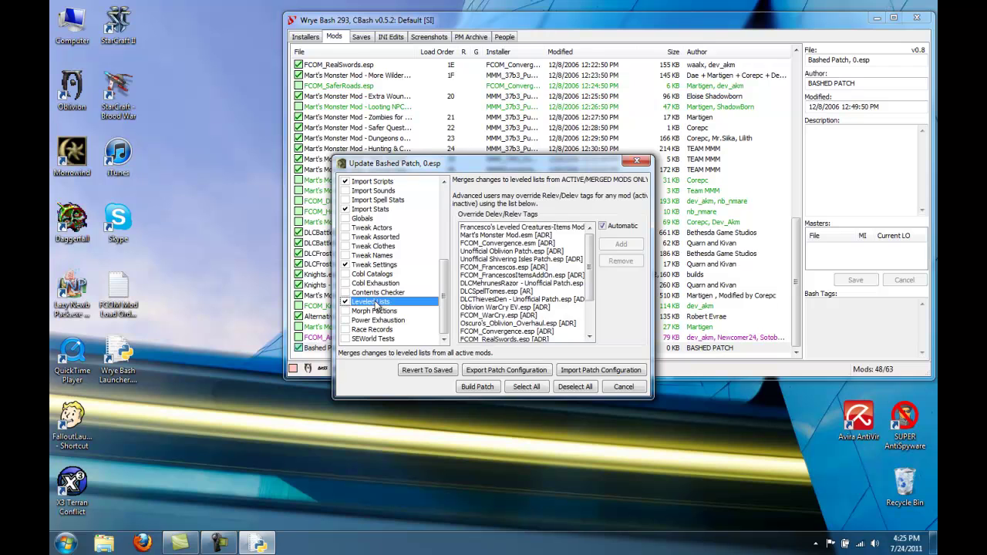
{"action": "left_click", "coordinate": [385, 311]}
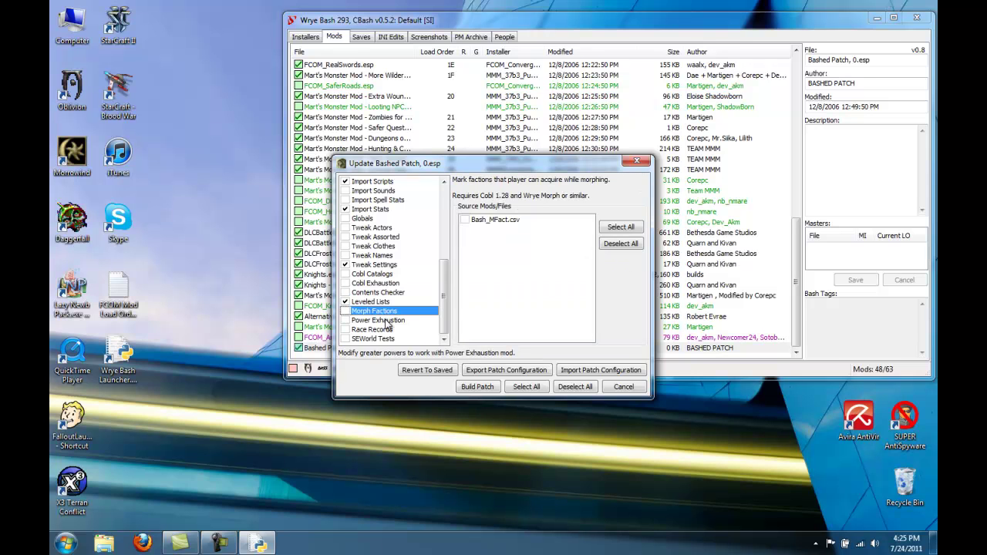
{"action": "left_click", "coordinate": [386, 320]}
{"action": "left_click", "coordinate": [383, 330]}
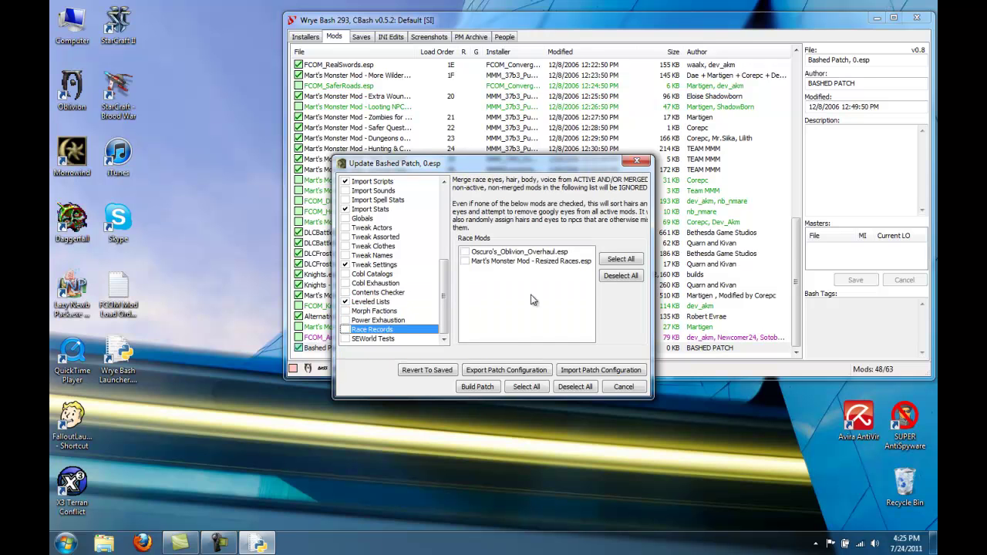
{"action": "left_click", "coordinate": [620, 260]}
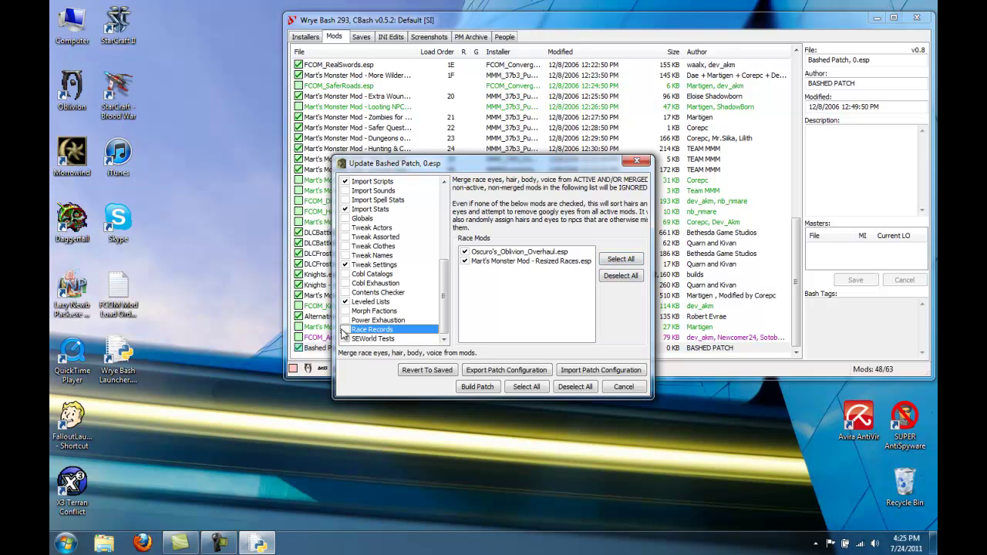
{"action": "left_click", "coordinate": [344, 332]}
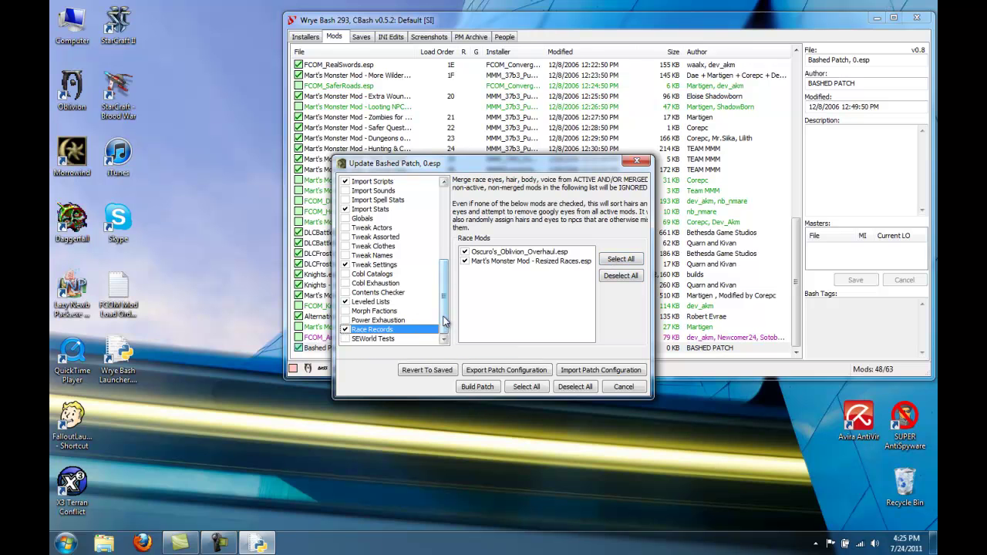
Review the import patcher sources from Import Relations back up to Import Actors: Spells.
{"action": "left_click_drag", "start_coordinate": [444, 320], "coordinate": [444, 265]}
{"action": "left_click", "coordinate": [391, 274]}
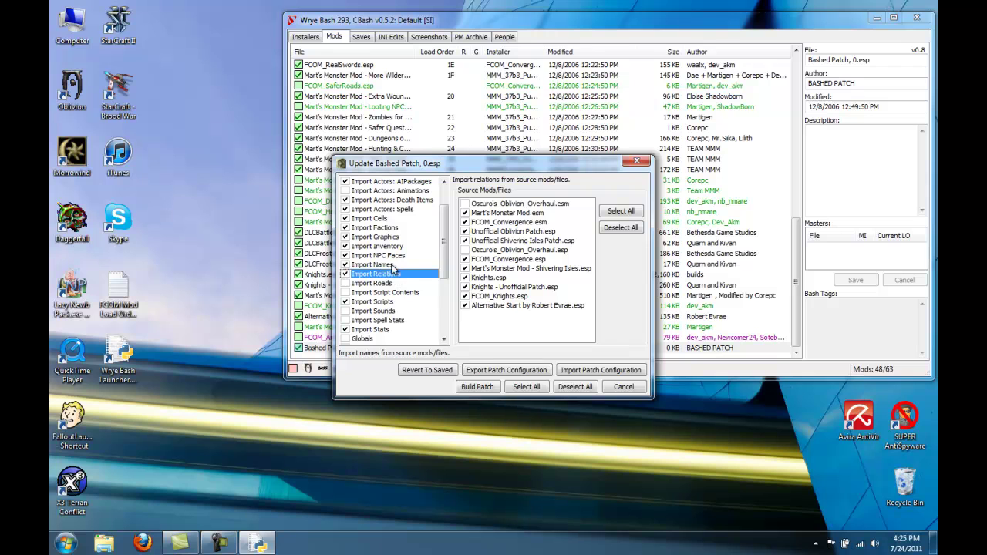
{"action": "left_click", "coordinate": [392, 265]}
{"action": "left_click", "coordinate": [393, 255]}
{"action": "left_click", "coordinate": [394, 246]}
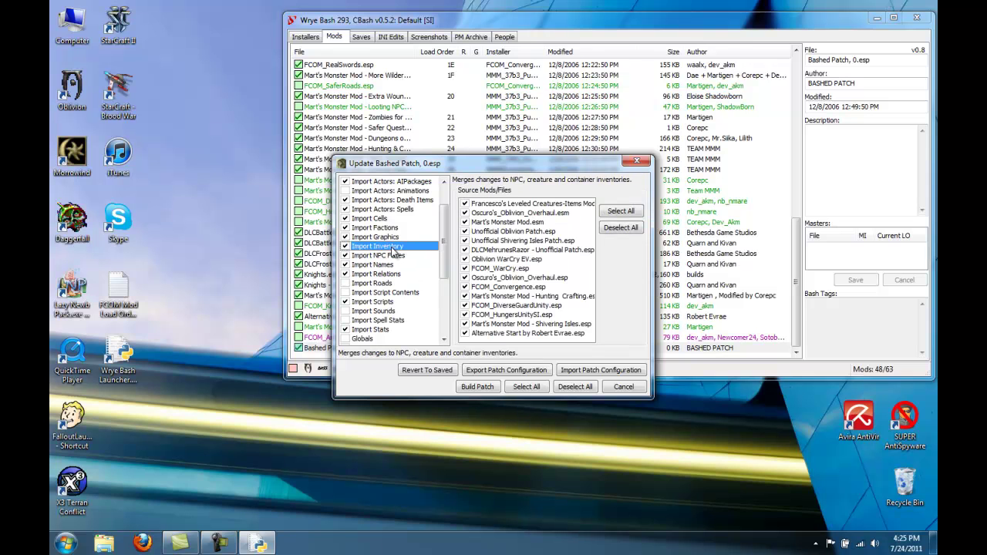
{"action": "left_click", "coordinate": [394, 237]}
{"action": "left_click", "coordinate": [394, 227]}
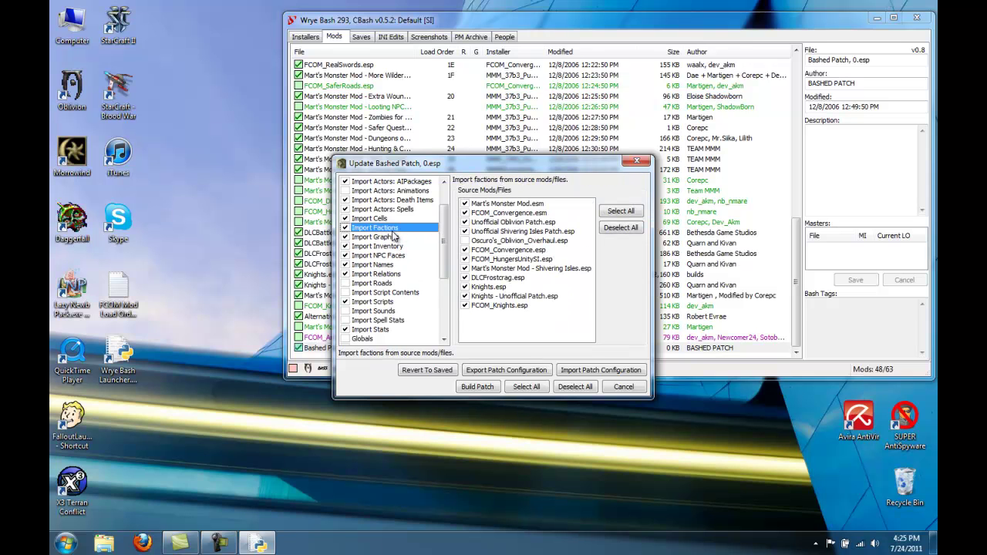
{"action": "left_click", "coordinate": [394, 218]}
{"action": "left_click", "coordinate": [395, 209]}
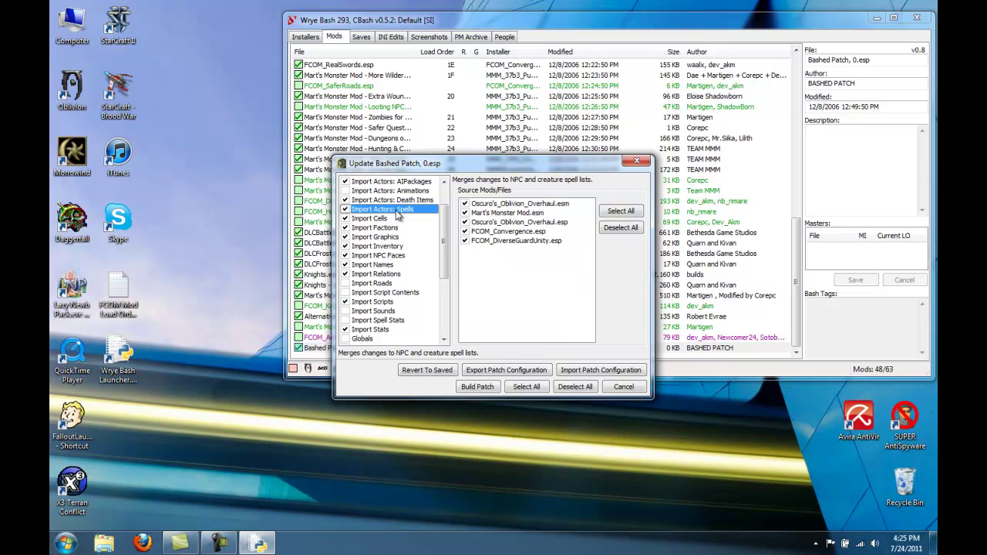
Build the Bashed Patch and bring the missing Oblivion_ids.pkl IOError traceback forward.
{"action": "left_click", "coordinate": [475, 387]}
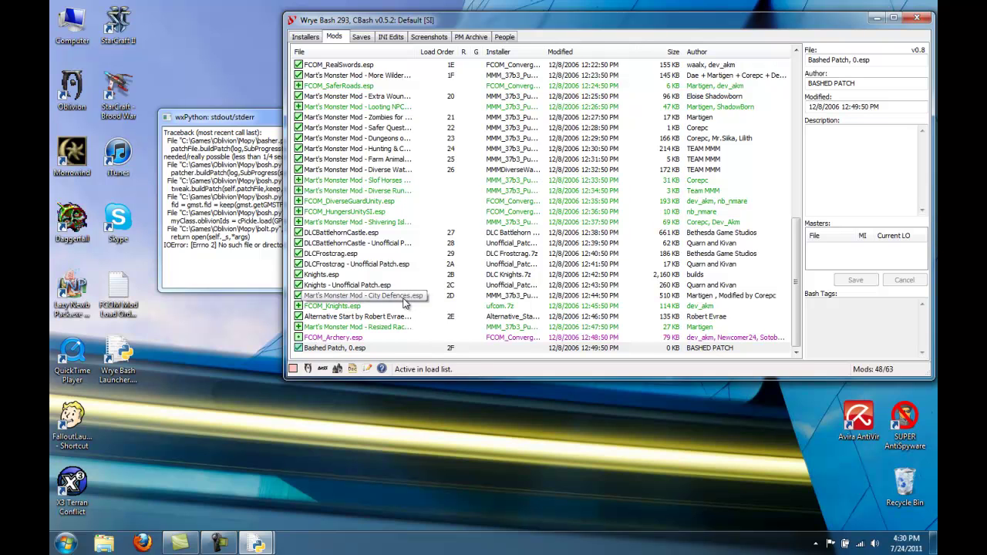
{"action": "left_click", "coordinate": [237, 123]}
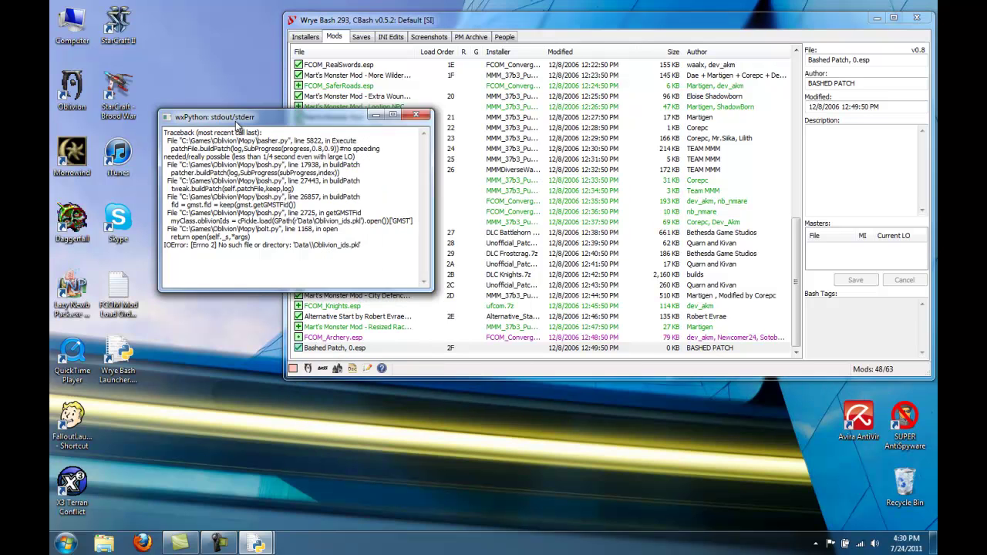
Close the wxPython error window, returning to the Mods list with 48 of 63 active.
{"action": "left_click", "coordinate": [416, 117]}
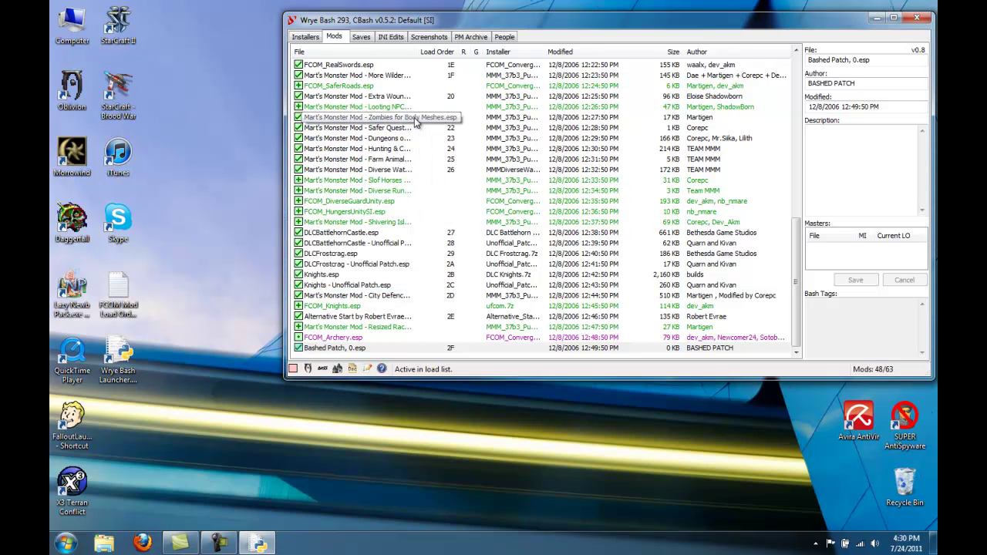